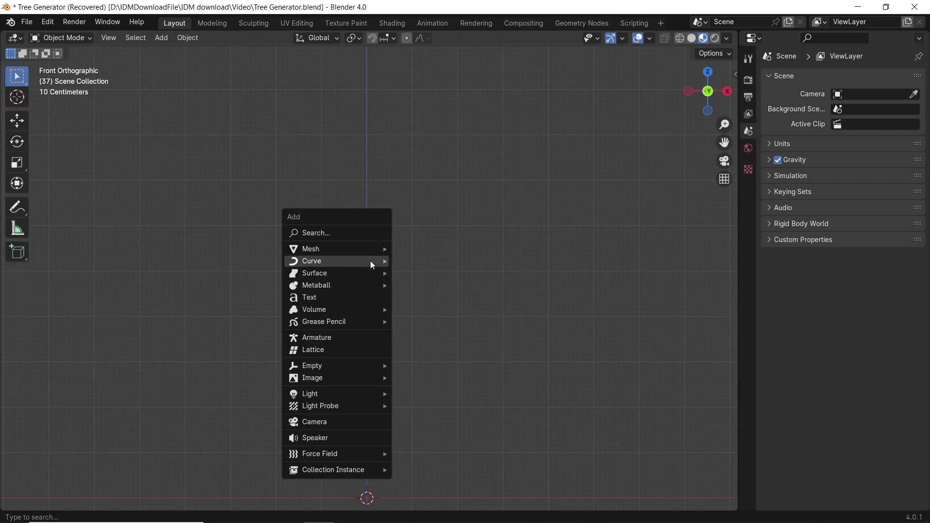
Delete the new Bezier curve's default points and draw a wavy trunk line upward from the origin
key(Tab)
key(x)
click(454, 322)
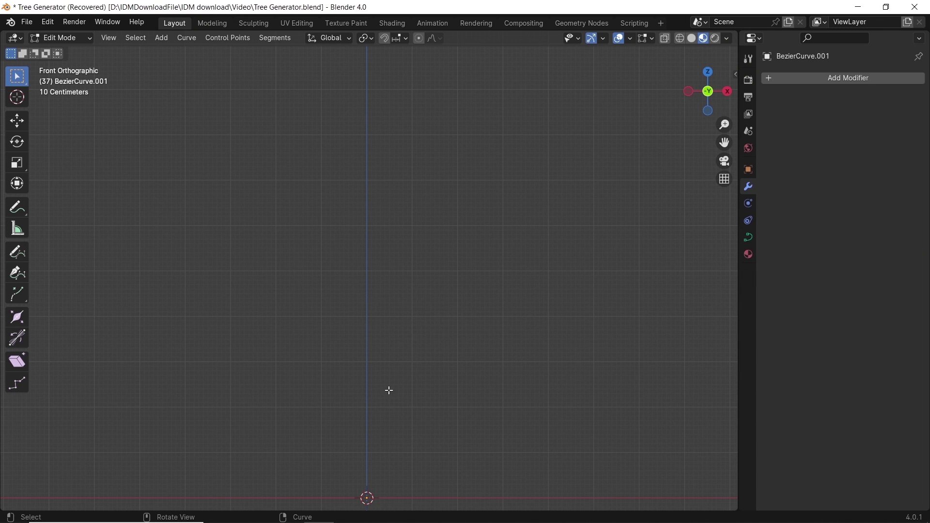
click(24, 257)
mouse_move(366, 496)
mouse_down()
mouse_move(384, 460)
mouse_move(359, 307)
mouse_move(403, 202)
mouse_up()
key(Tab)
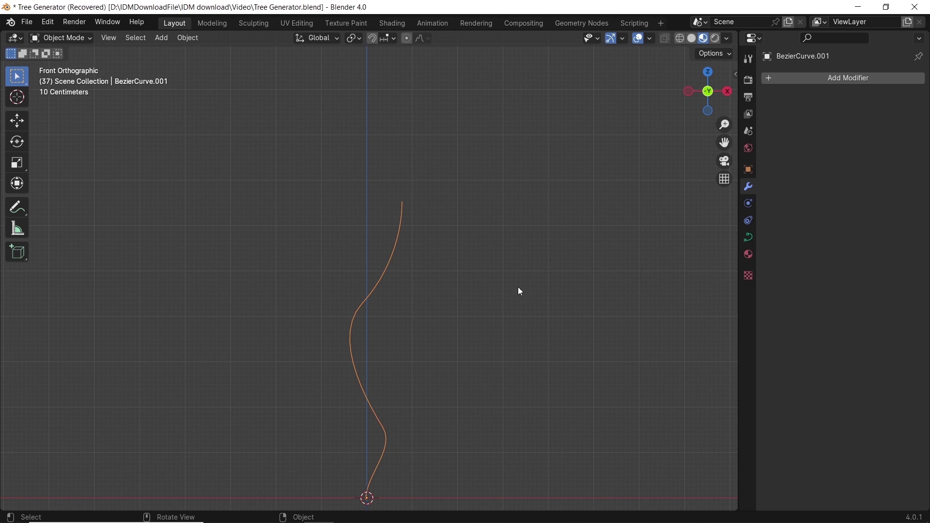
Add a Geometry Nodes modifier to the wavy curve and assign the Tree Generator node group
click(805, 82)
click(804, 82)
click(776, 116)
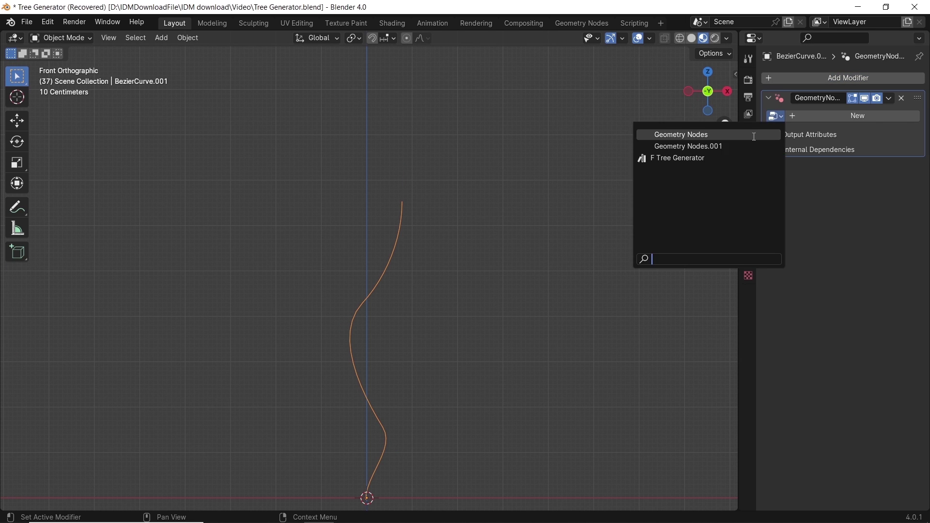
click(673, 158)
scroll(522, 318, up, 4)
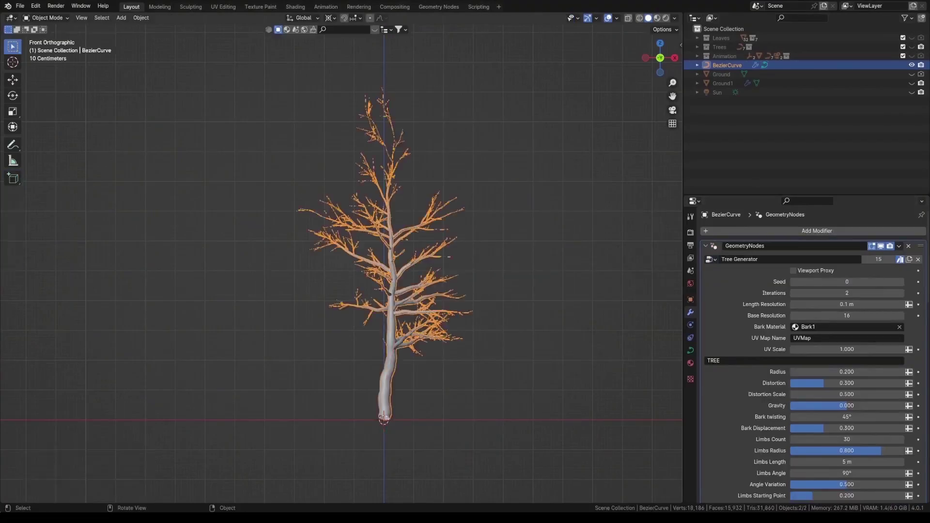
Adjust the tree's gravity and limbs, with Limbs Length 7.83 m, Limbs Angle 45°, Angle Variation 0 and Limbs Starting Point 0.115
drag(844, 406, 904, 391)
scroll(844, 406, down, 7)
scroll(837, 416, up, 6)
drag(846, 403, 862, 403)
drag(847, 425, 790, 448)
scroll(823, 456, down, 4)
Adjust the tree's tapering, branches and twigs, including Radius Tapering 0.506, Twigs Growth 0.826, Twigs Density and Branches Angle
drag(847, 425, 892, 425)
drag(846, 447, 832, 447)
scroll(832, 447, down, 3)
drag(829, 398, 853, 398)
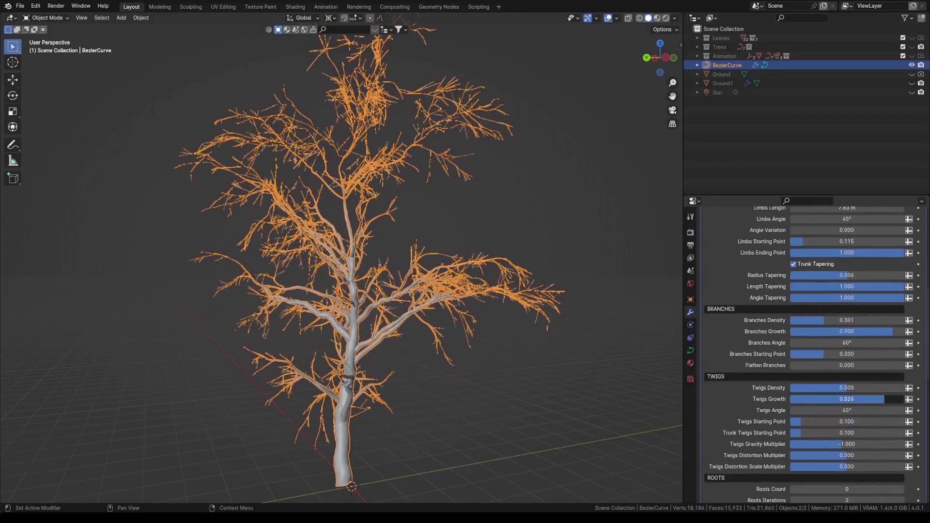
drag(847, 388, 867, 387)
drag(846, 343, 871, 344)
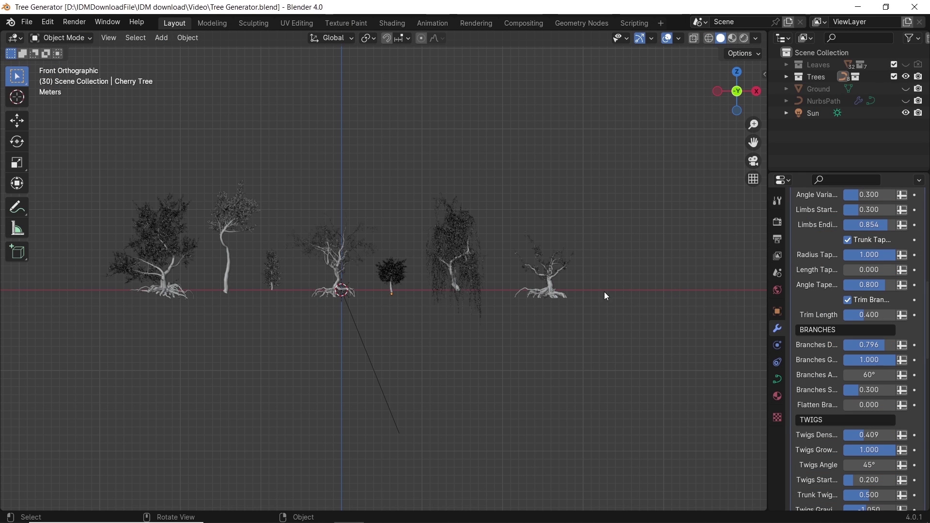
Focus on the Spooky Tree and look over the neighbouring example trees in the front view
click(608, 276)
key(KP_Decimal)
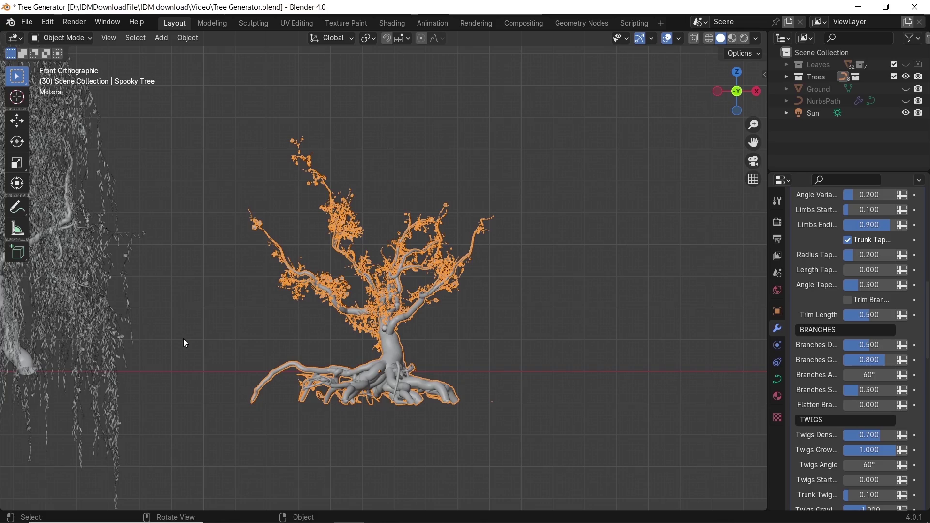
shift+middle_drag(177, 337, 481, 359)
shift+middle_drag(160, 371, 569, 378)
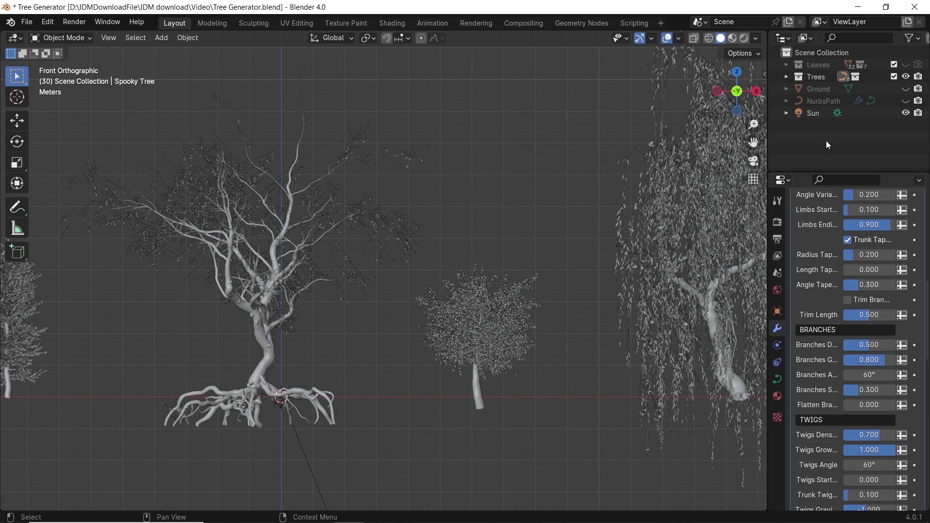
Hide the Trees collection and delete the Sun light from the scene
click(904, 77)
click(282, 397)
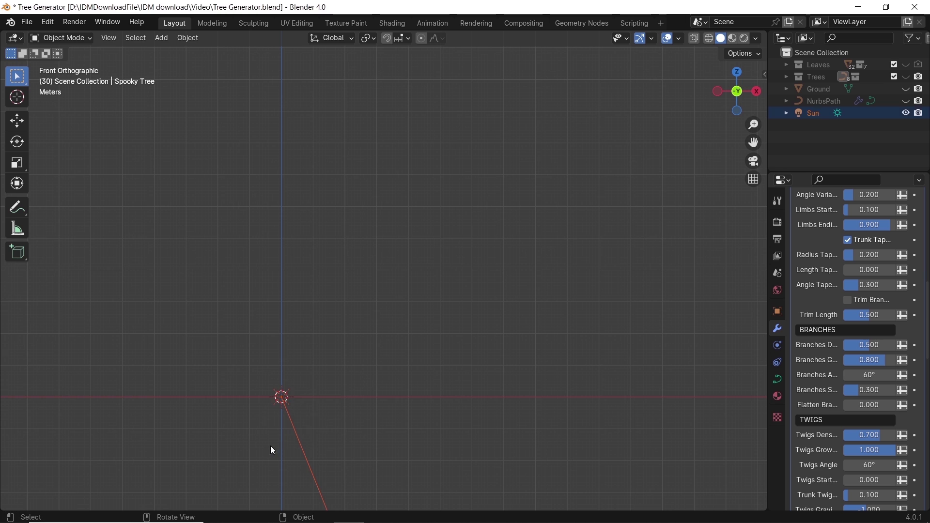
key(x)
click(420, 378)
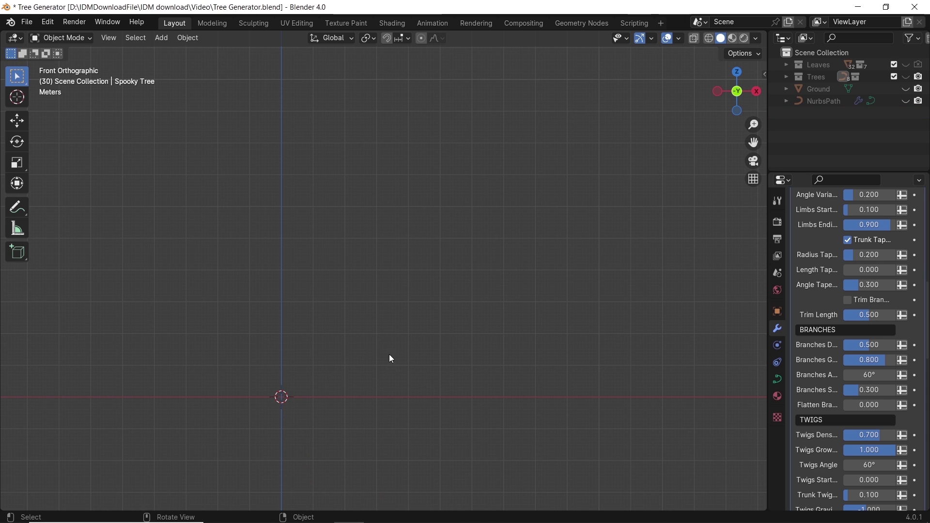
Add a Bezier curve at the origin and delete all its default control points
shift+middle_drag(317, 313, 357, 297)
key(shift+a)
mouse_move(357, 297)
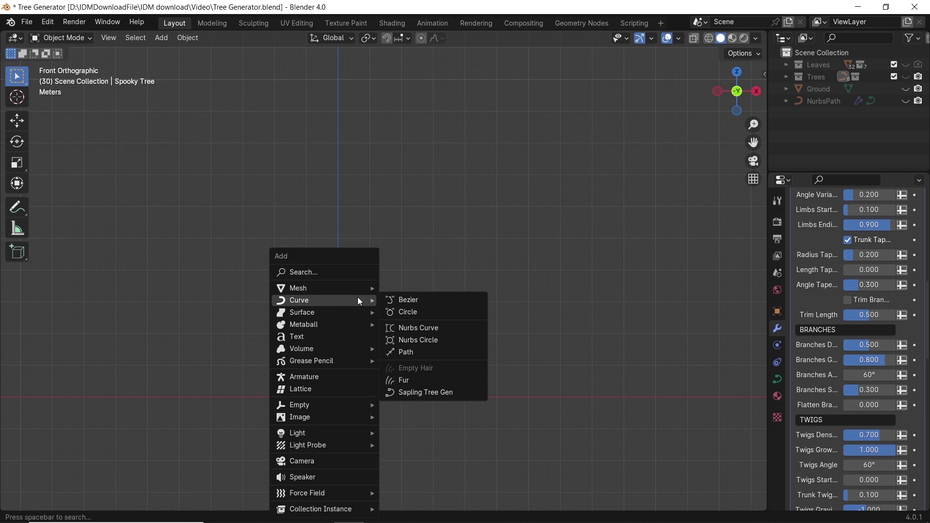
click(409, 300)
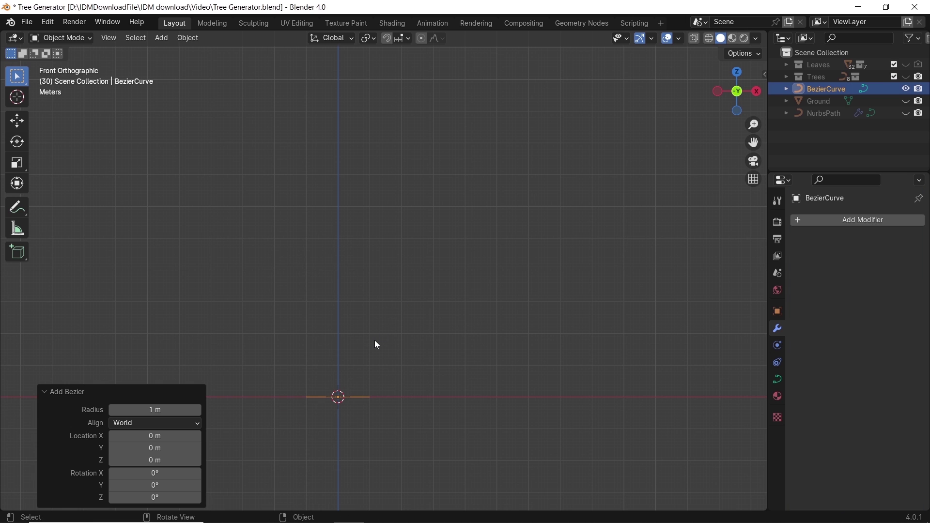
key(Tab)
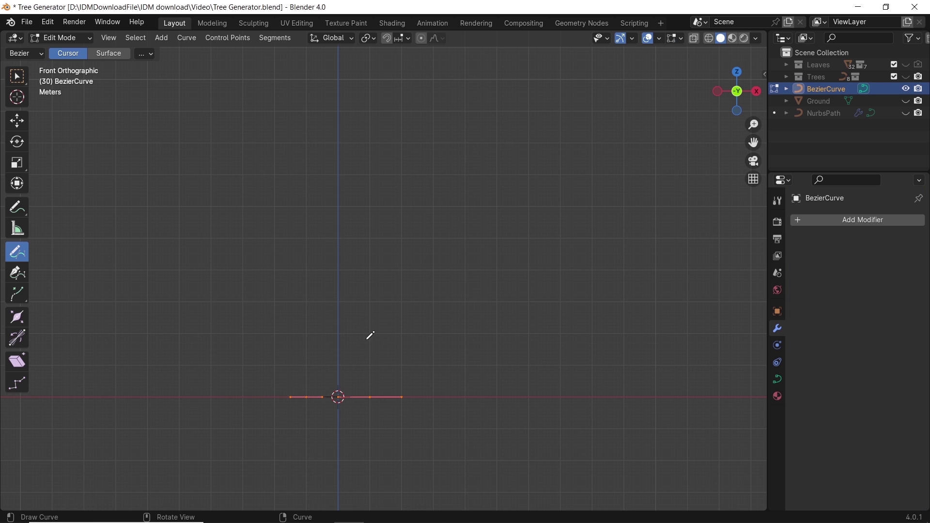
key(x)
click(359, 339)
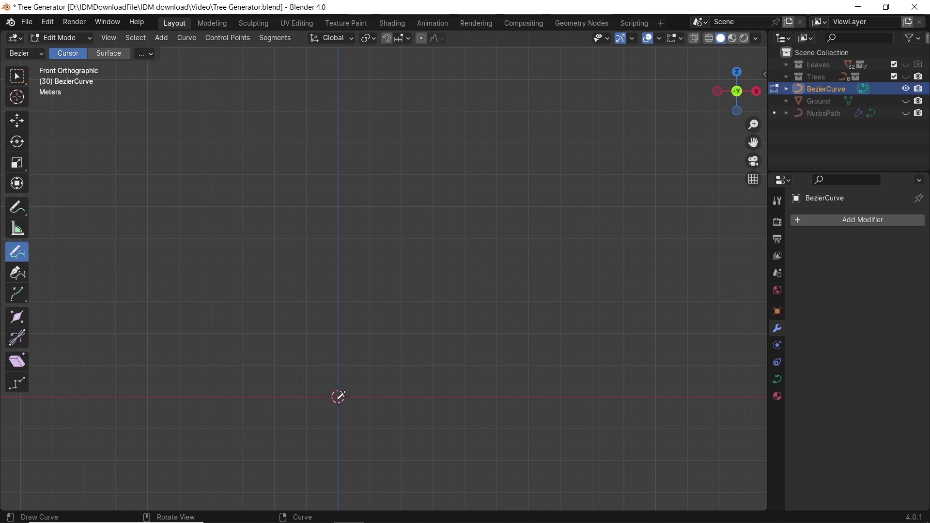
Draw a gently bending trunk curve about 8 m tall from the origin, redoing the first stroke, and return to Object Mode
mouse_move(340, 374)
mouse_down()
mouse_move(339, 254)
mouse_move(375, 87)
mouse_up()
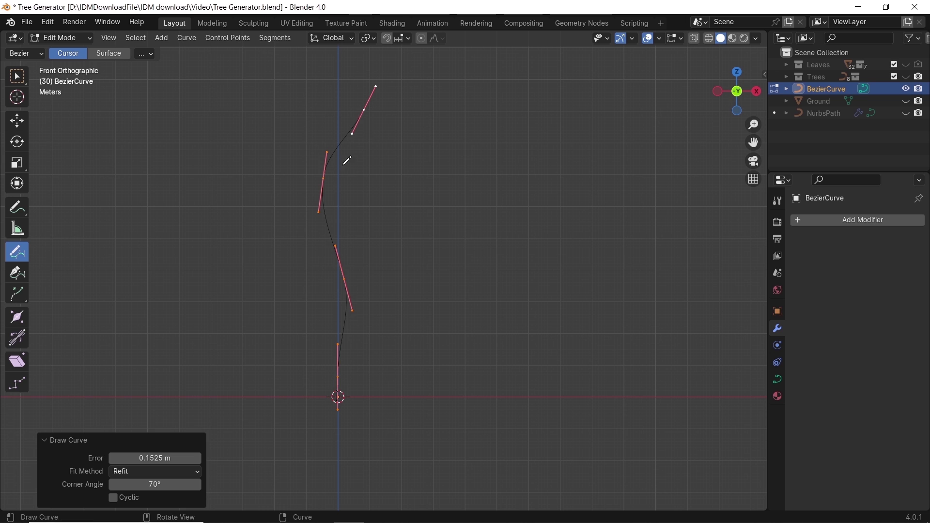
key(ctrl+z)
mouse_move(359, 380)
mouse_down()
mouse_move(361, 191)
mouse_move(389, 107)
mouse_up()
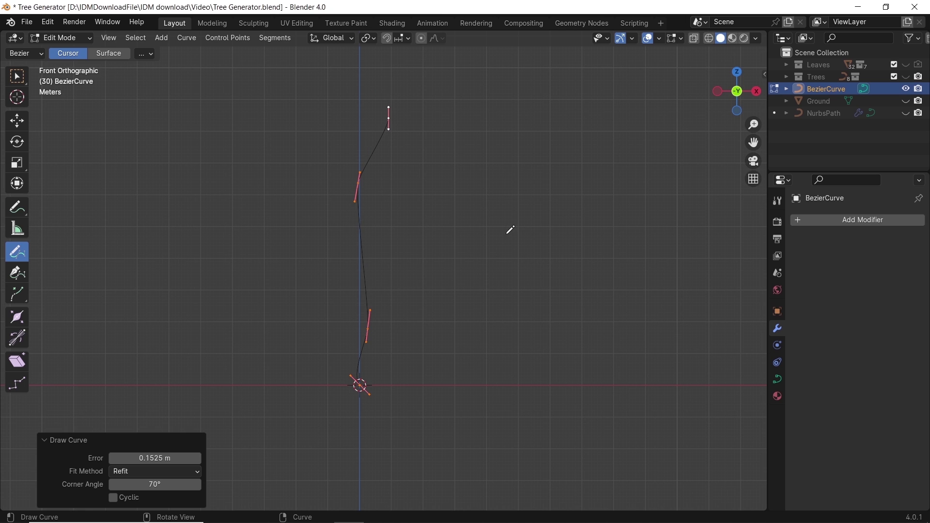
key(Tab)
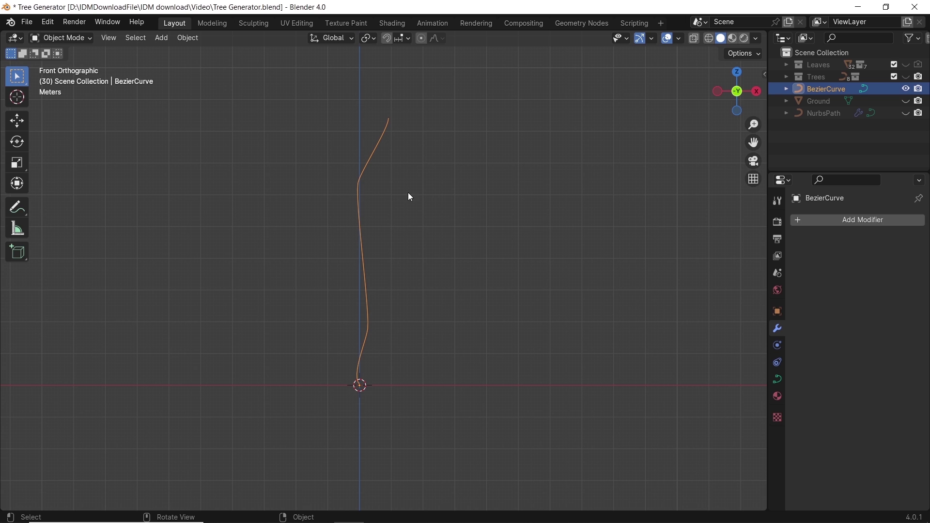
Give the drawn trunk curve a Geometry Nodes modifier that uses the Tree Generator node group
click(832, 223)
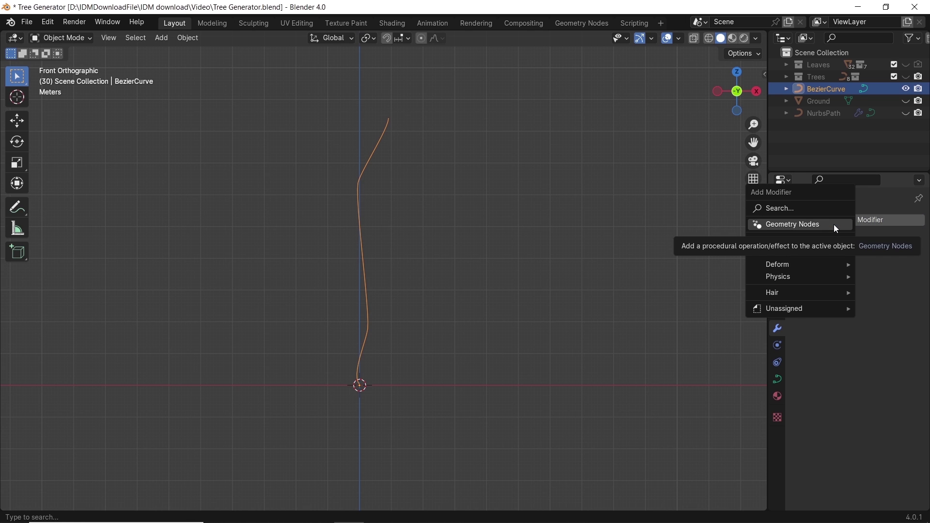
click(821, 224)
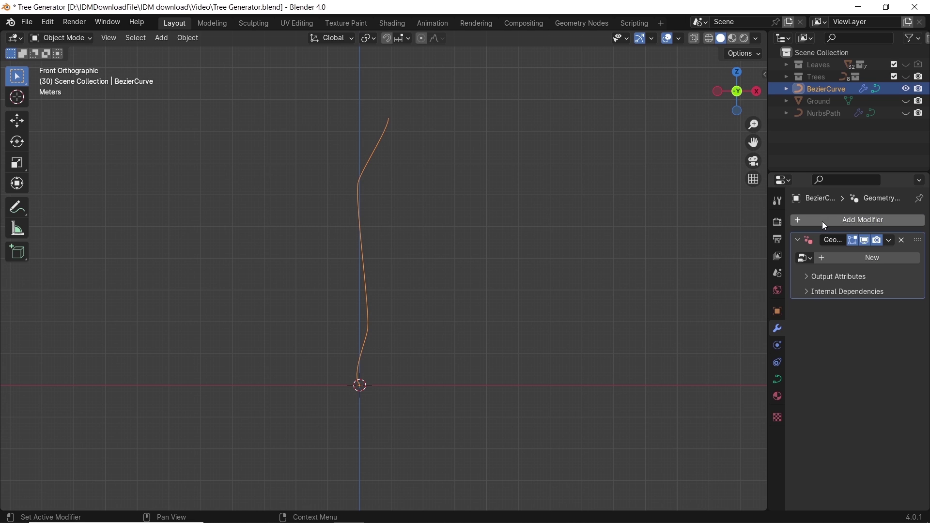
click(806, 259)
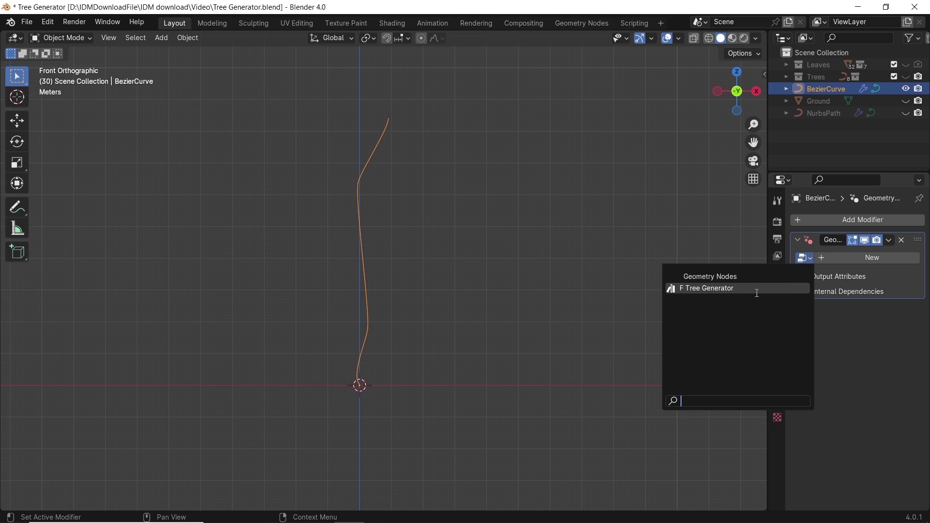
click(736, 289)
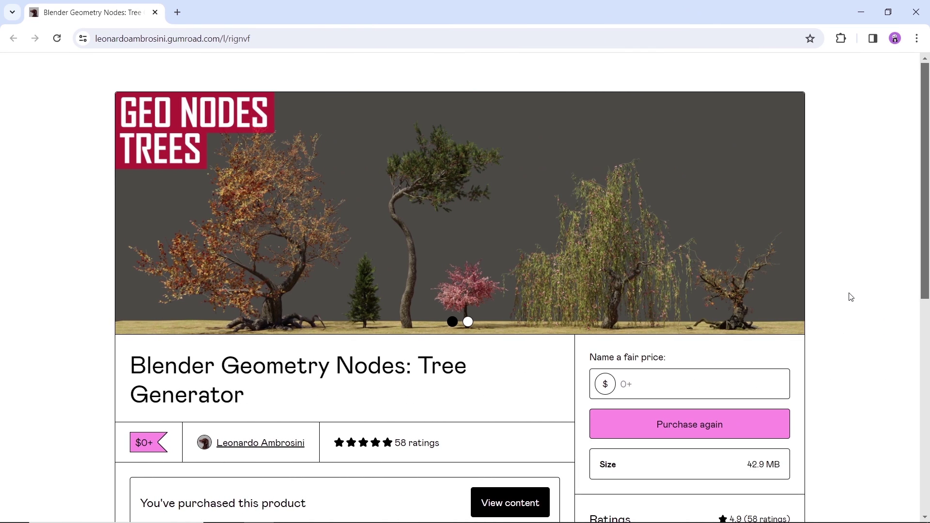
Switch to the browser and examine the required Blender version on the Tree Generator's Gumroad page
scroll(850, 339, down, 8)
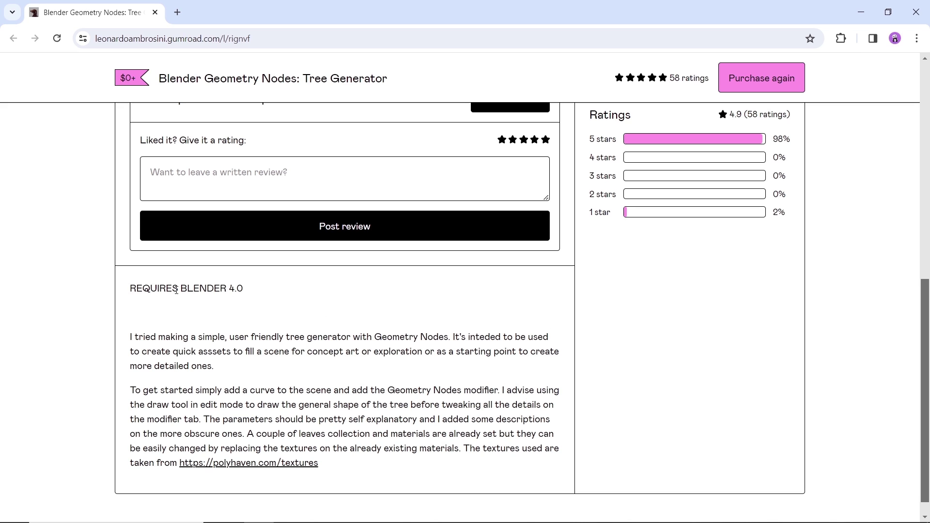
drag(178, 289, 271, 293)
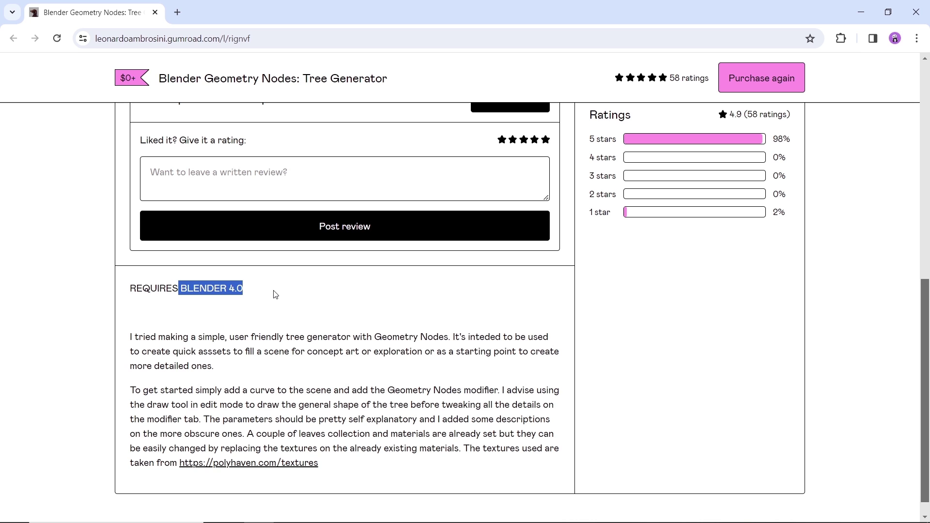
scroll(744, 315, up, 6)
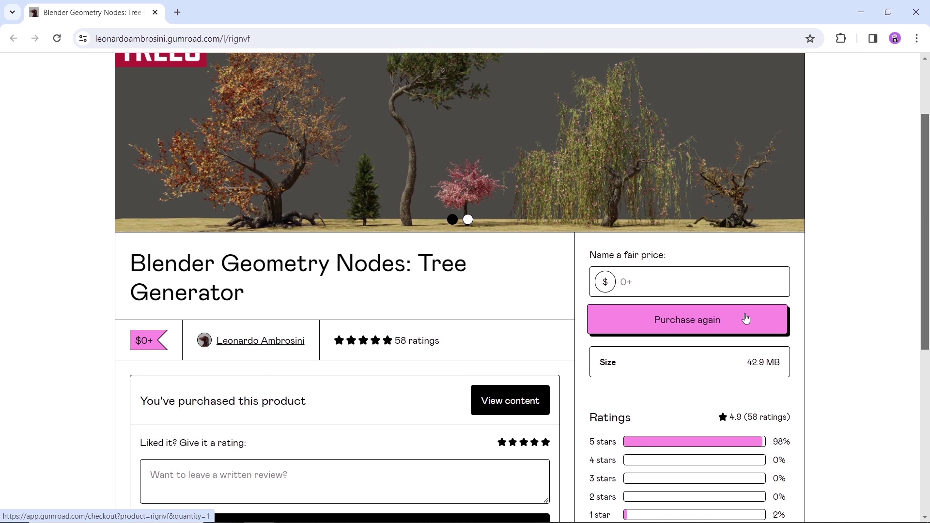
Set the Tree Generator's price to $0, complete the checkout and open the purchased content's tab
click(708, 284)
text(0)
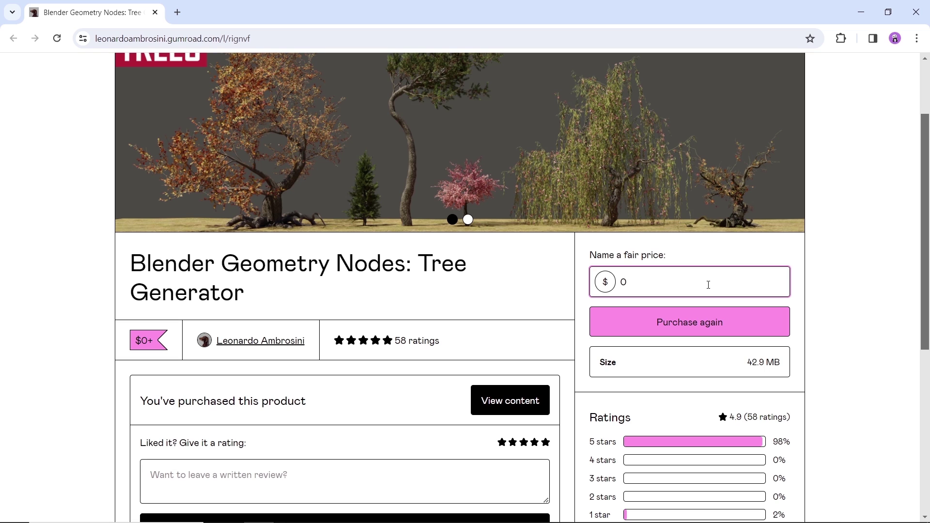
click(697, 327)
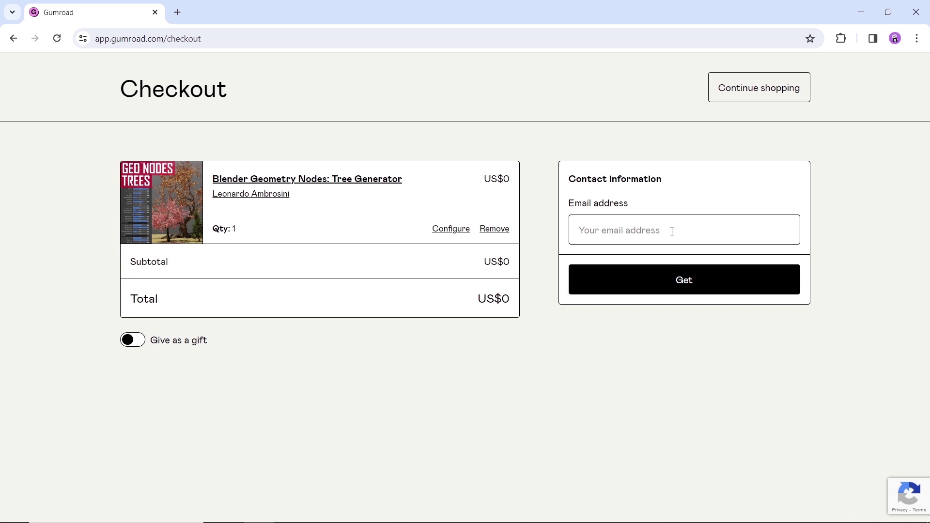
click(680, 280)
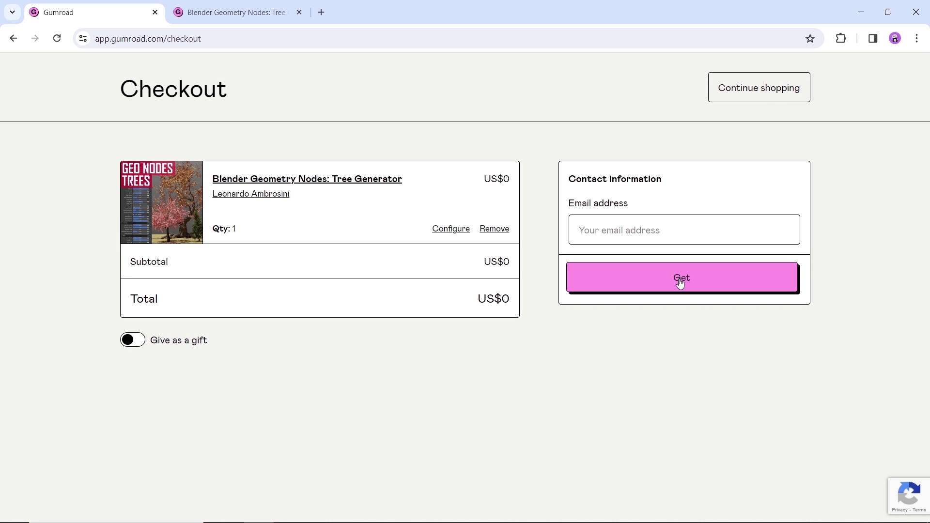
click(259, 16)
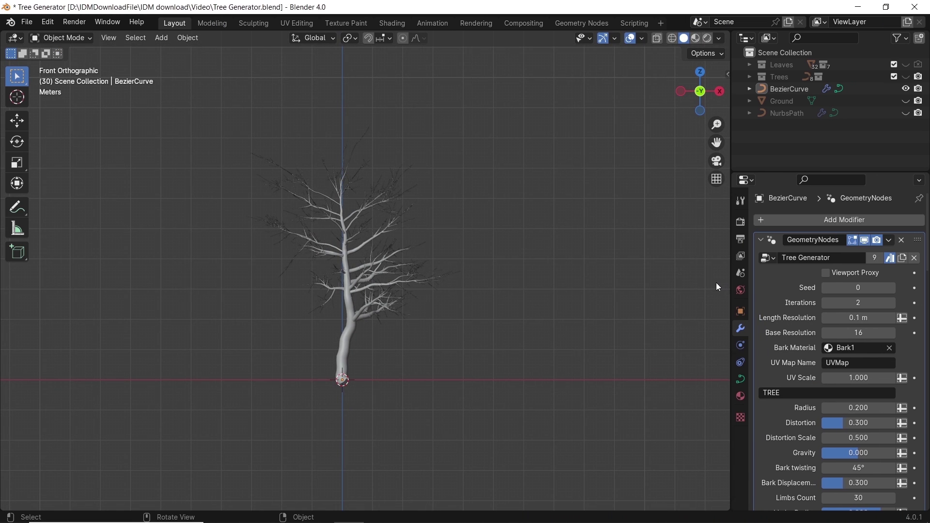
Back in Blender, rotate the control point at the base of the trunk curve about 28° around the Y axis
click(373, 310)
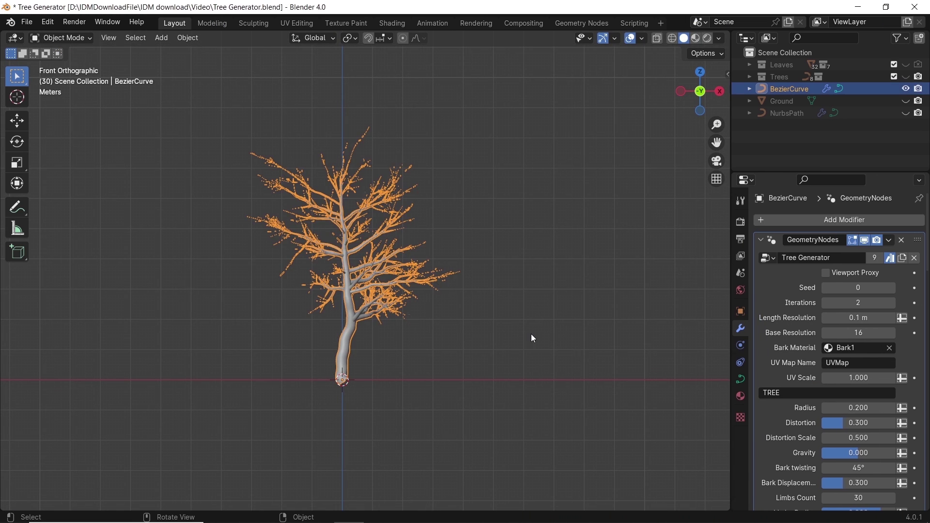
scroll(353, 309, up, 4)
shift+middle_drag(343, 316, 385, 304)
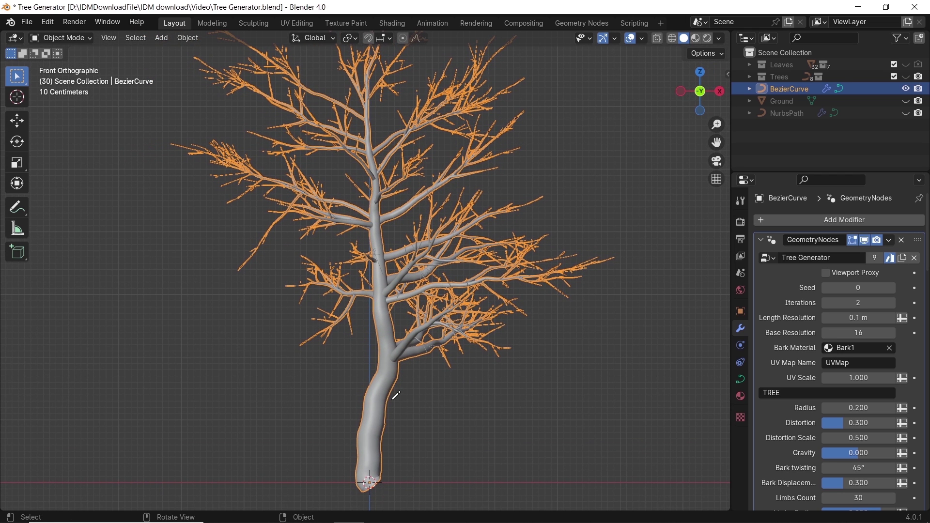
key(Tab)
click(17, 76)
drag(328, 457, 385, 490)
key(r)
key(y)
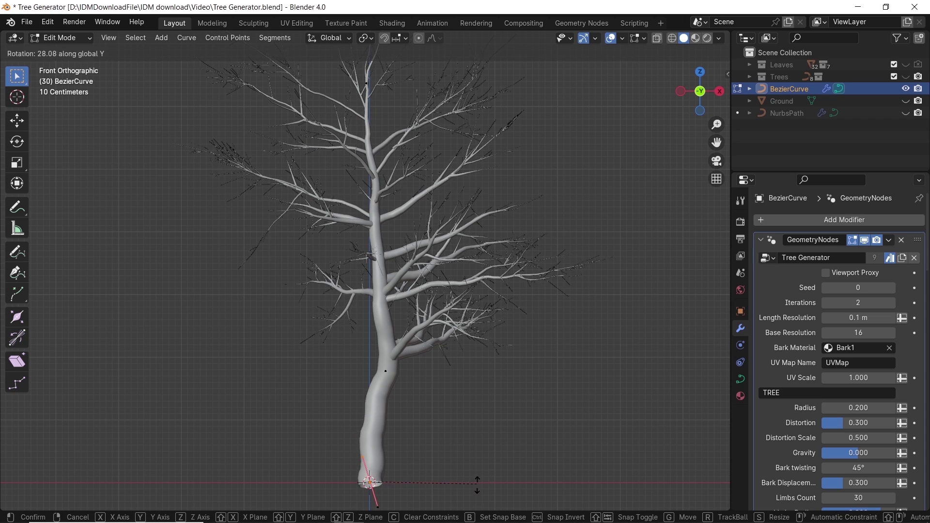
click(475, 488)
Rotate the trunk's base control point around the X axis, return to Object Mode and deselect the tree
key(r)
key(x)
click(473, 475)
key(Tab)
shift+middle_drag(514, 373, 510, 380)
drag(716, 124, 716, 128)
click(616, 232)
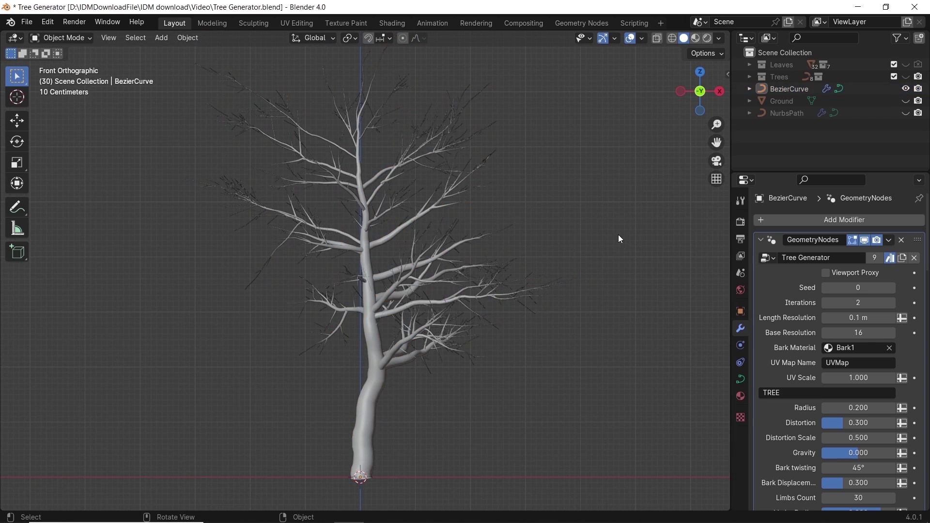
Toggle Viewport Proxy to inspect the simplified tree from another angle, and leave the option off
click(825, 273)
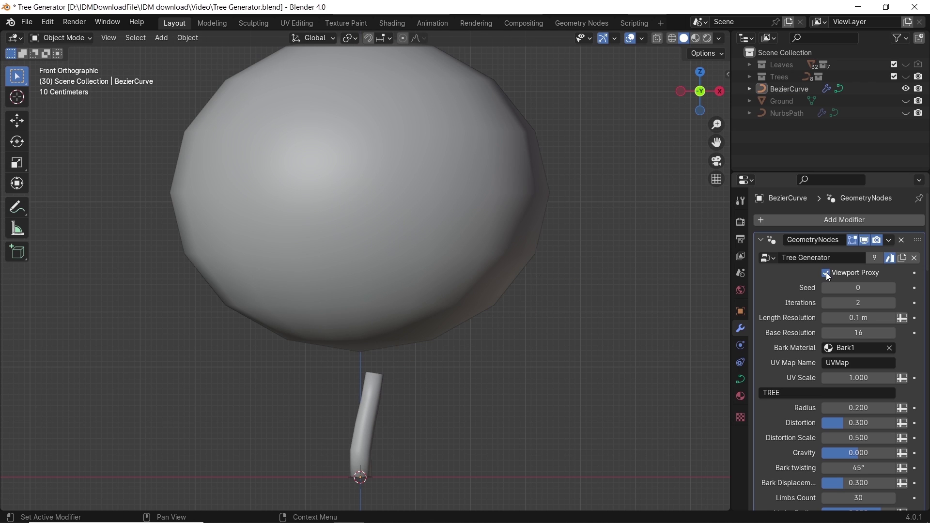
click(825, 272)
click(826, 273)
middle_drag(446, 298, 262, 261)
key(KP_1)
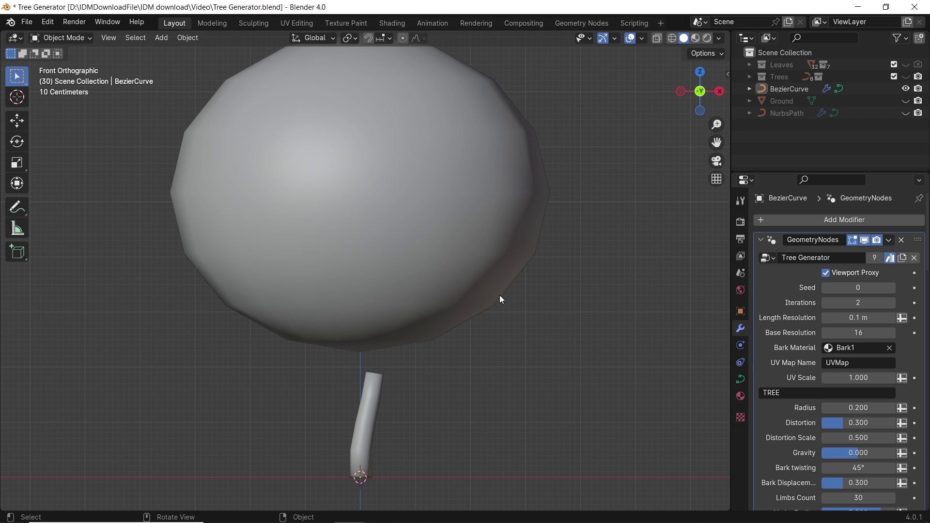
click(824, 272)
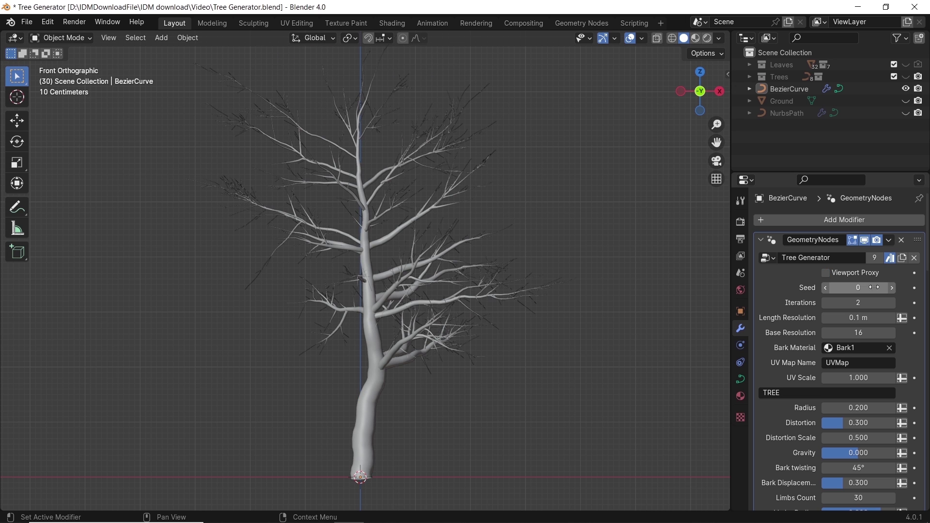
Step through the tree's Seed values, settling on 6
click(892, 288)
click(892, 288)
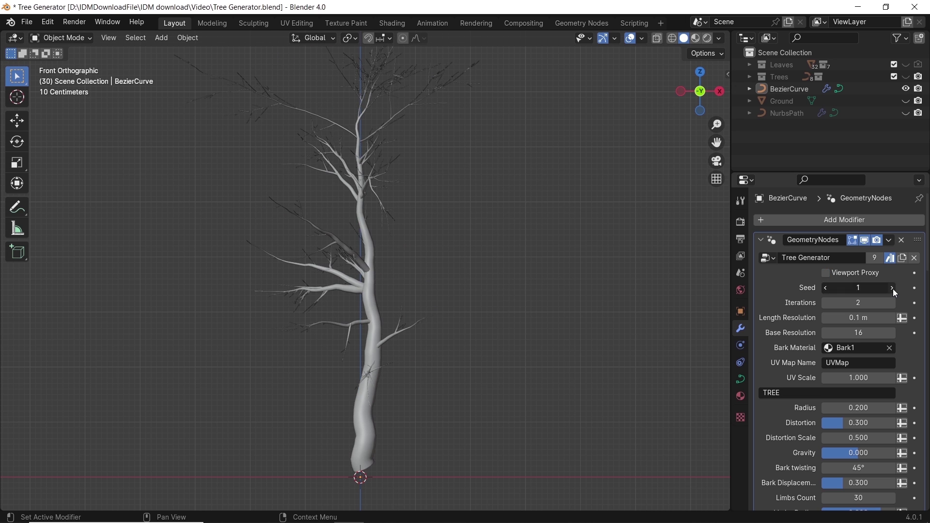
click(892, 288)
click(892, 289)
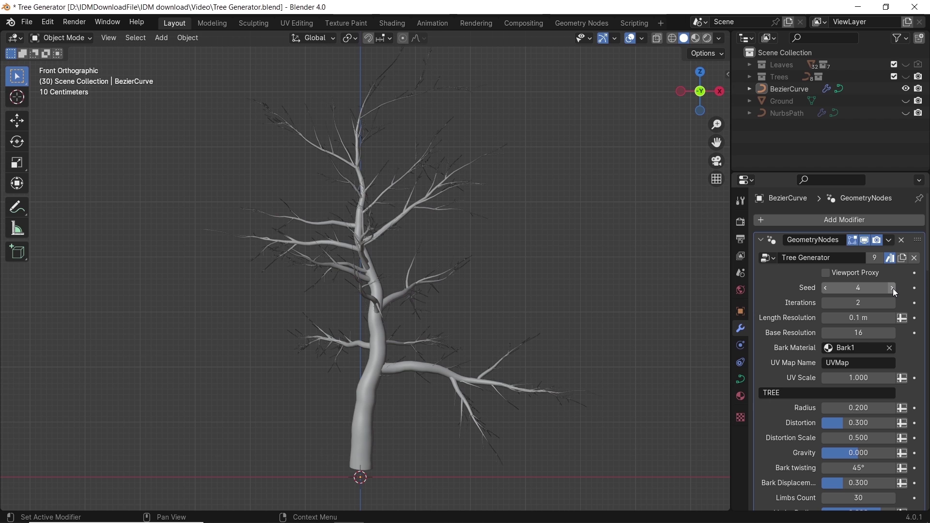
click(891, 288)
click(892, 287)
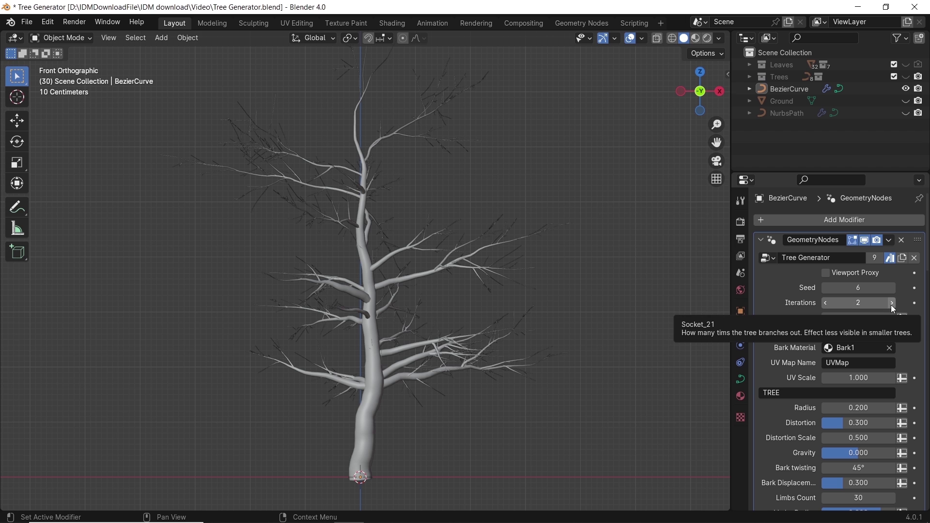
Compare the branching at Iterations 4 and 0, and set Iterations back to 2
scroll(537, 304, up, 5)
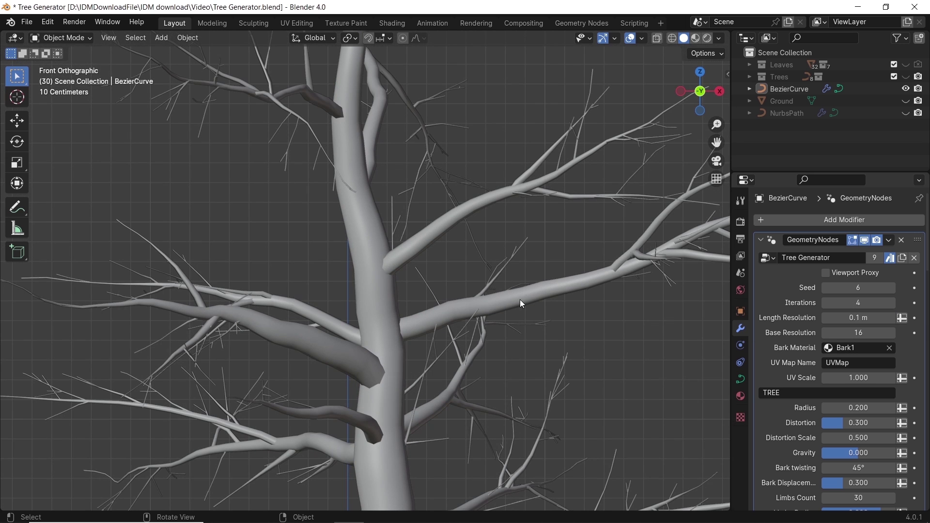
click(854, 303)
text(0)
key(Return)
click(854, 303)
text(2)
key(Return)
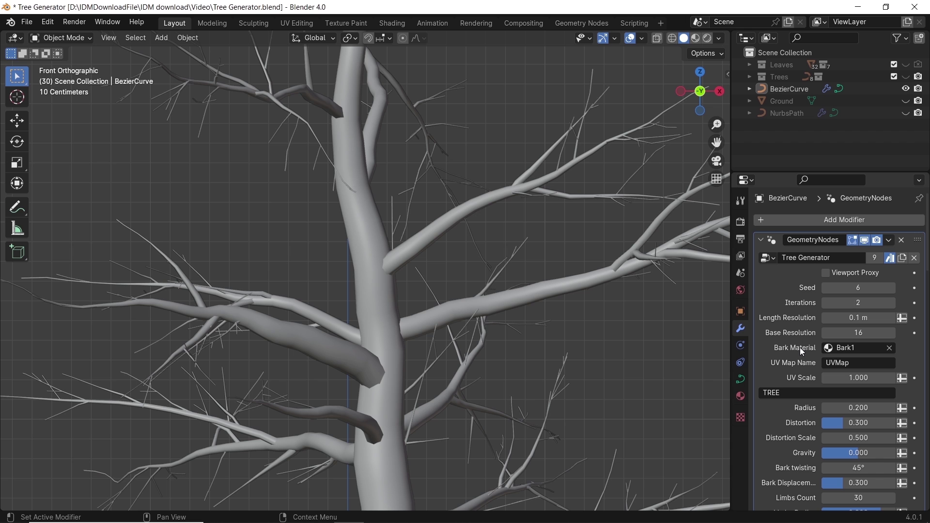
Try a Length Resolution of 1 m on the whole tree and restore it to 0.1 m
click(852, 318)
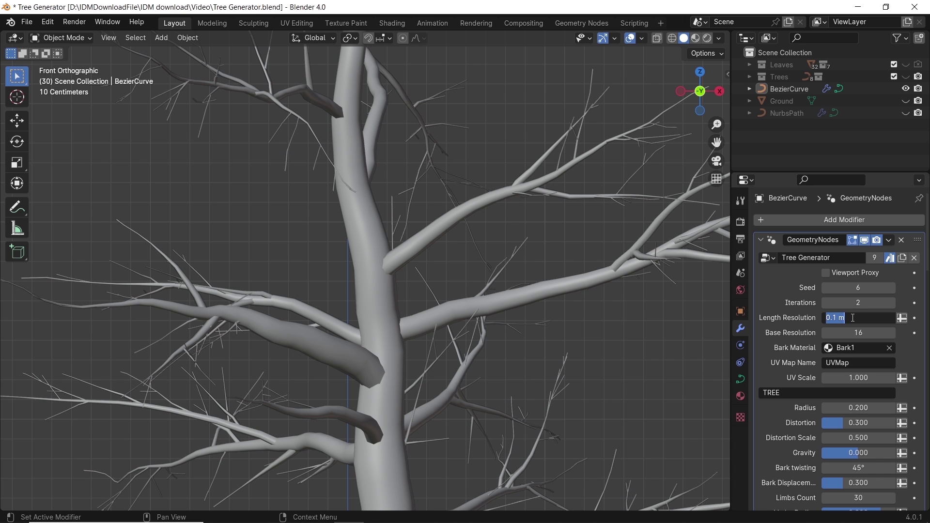
text(1)
key(Return)
scroll(437, 279, down, 6)
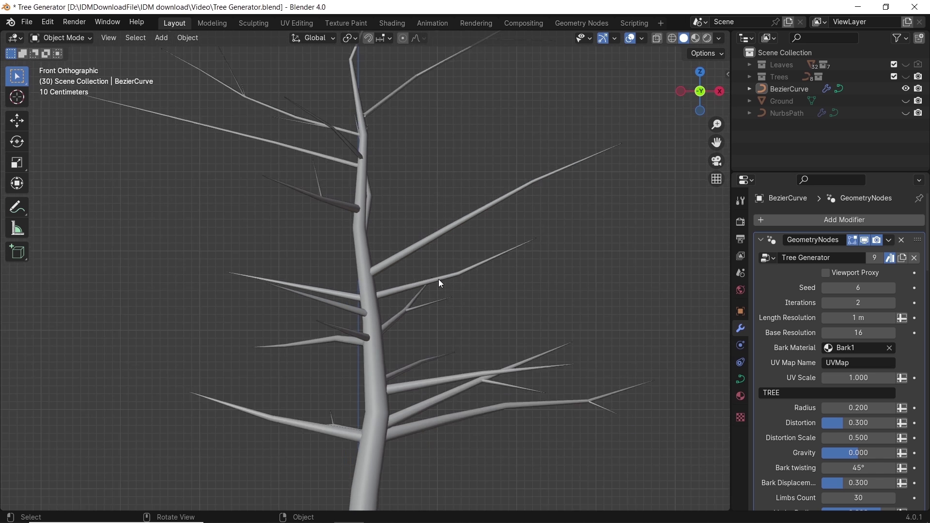
click(856, 318)
text(0.)
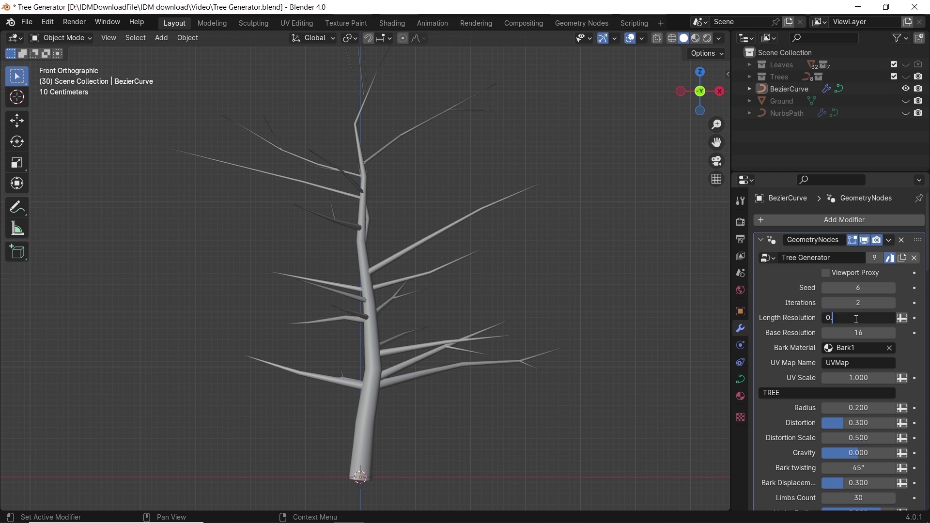
text(1)
key(Return)
Test the Base Resolution at 1 and 32, and return it to 16
click(857, 333)
text(1)
key(Return)
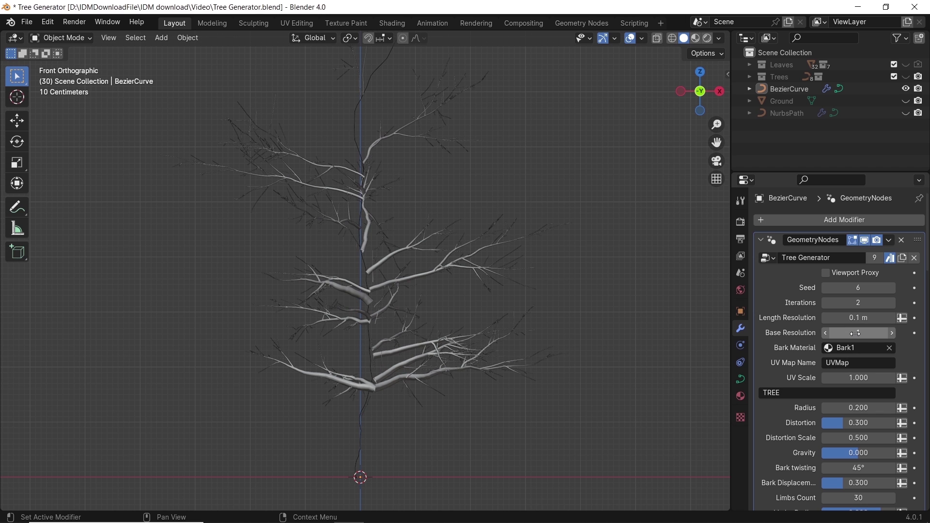
click(855, 333)
text(32)
key(Return)
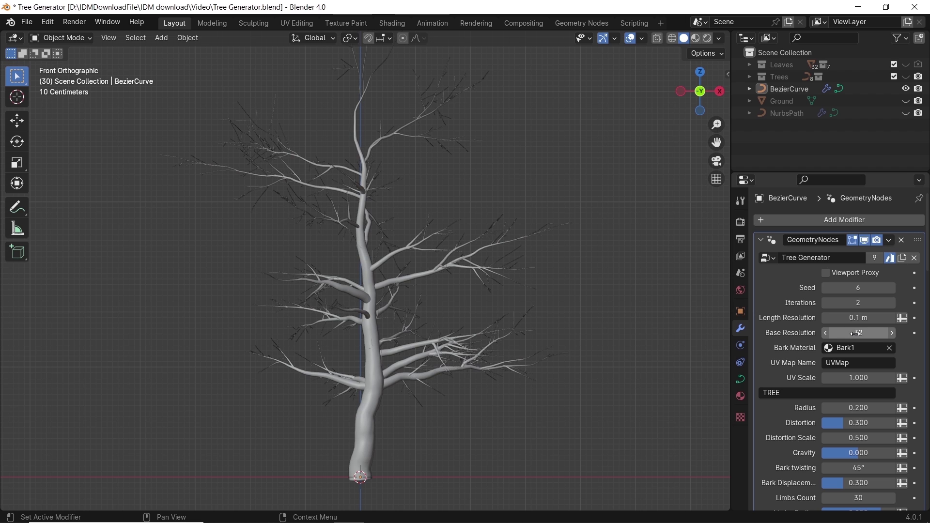
click(855, 333)
key(Return)
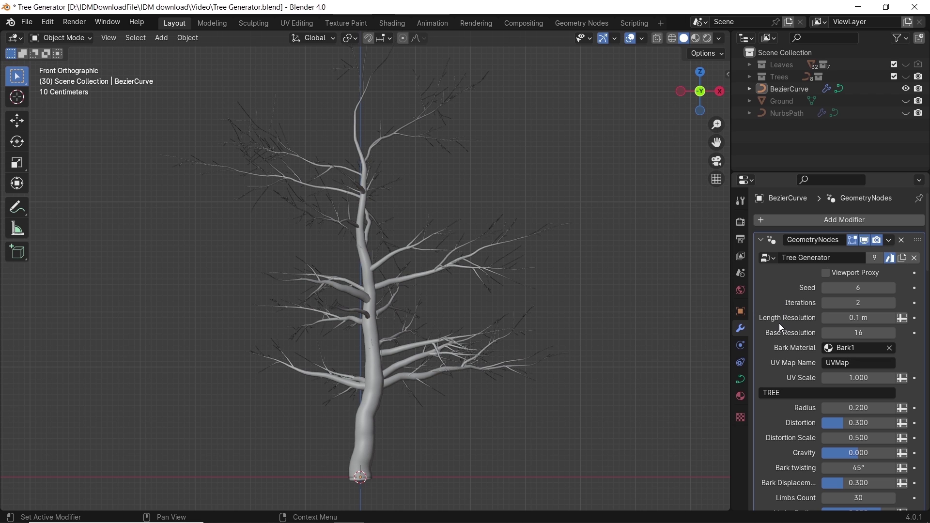
Display the tree in Material Preview shading and inspect the bark on the trunk and lower limbs up close
click(695, 38)
scroll(565, 288, up, 8)
shift+middle_drag(527, 328, 536, 155)
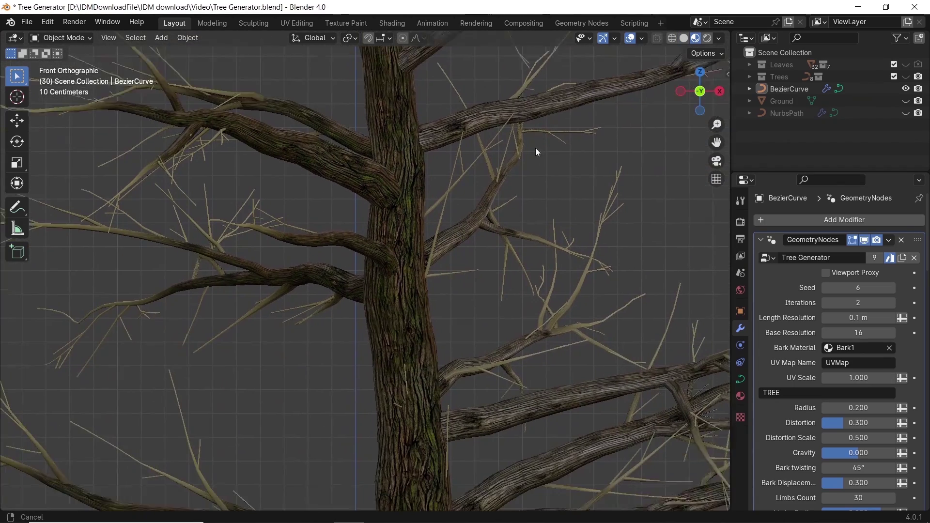
drag(535, 156, 558, 206)
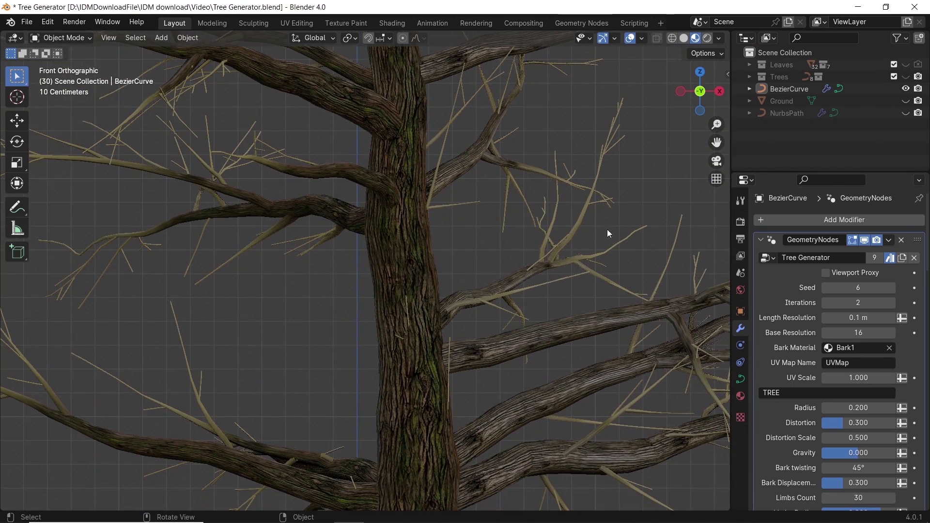
Try a bark UV Scale of 2 and undo it
text(2)
key(Return)
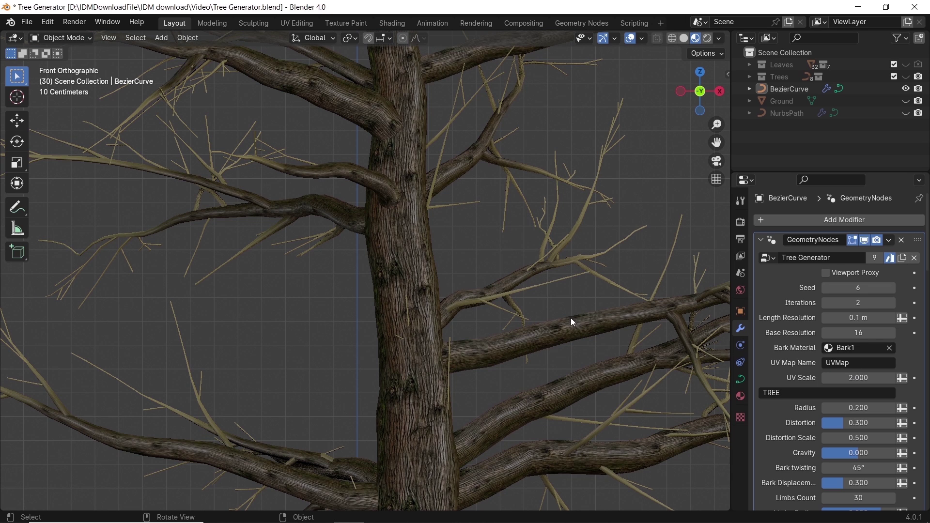
key(ctrl+z)
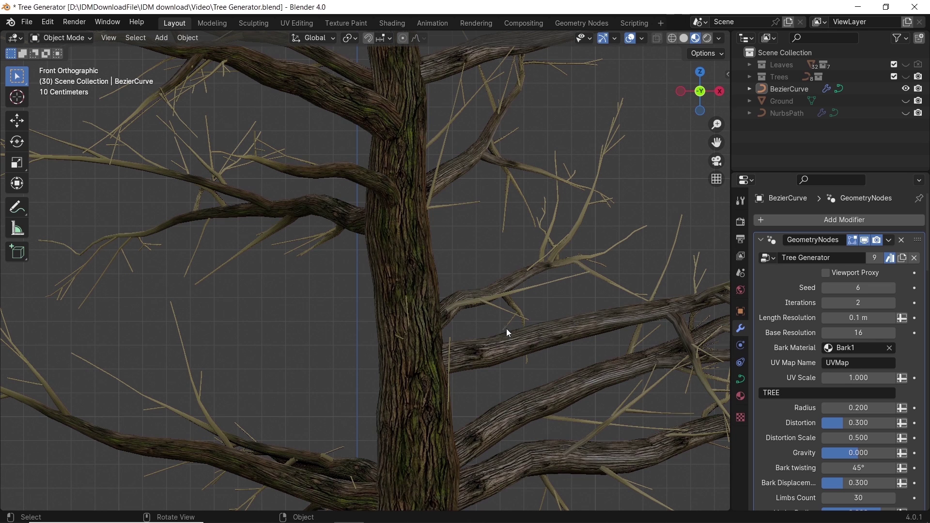
scroll(590, 332, down, 3)
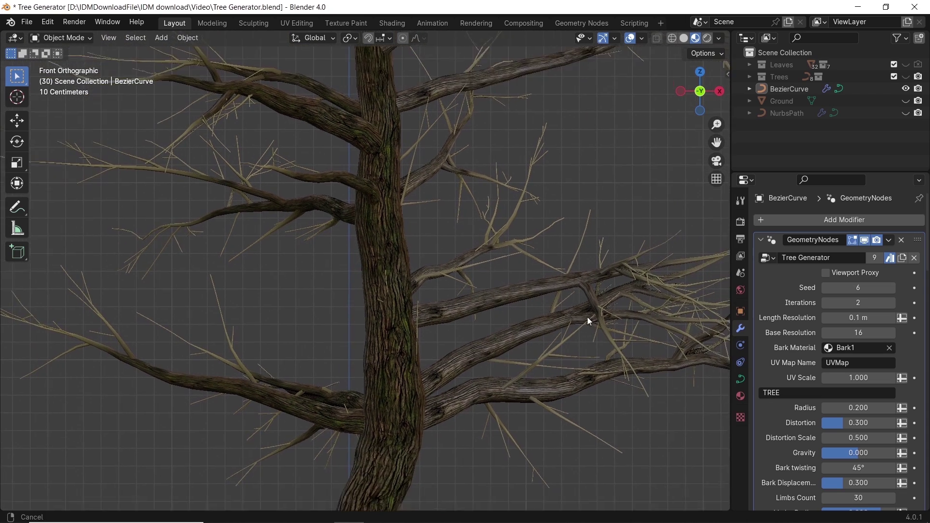
Widen the Properties editor so the Tree parameter names fit, and try a smaller trunk Radius before undoing it
scroll(779, 415, down, 8)
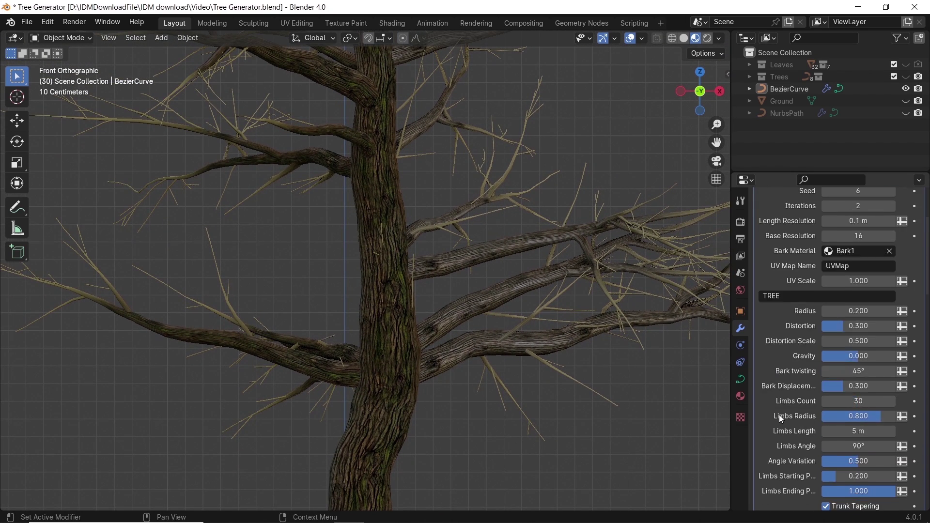
drag(748, 395, 687, 378)
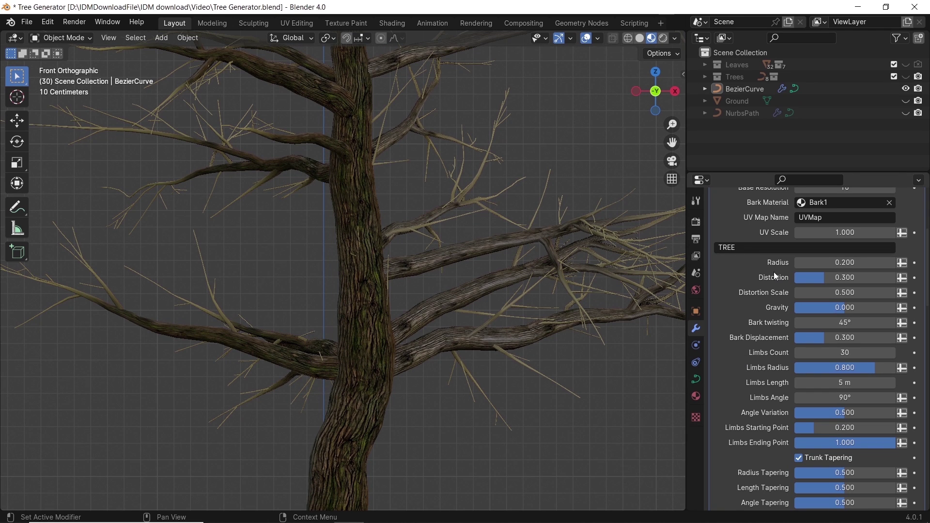
mouse_move(829, 262)
mouse_down()
mouse_move(878, 262)
mouse_move(811, 262)
mouse_up()
key(ctrl+z)
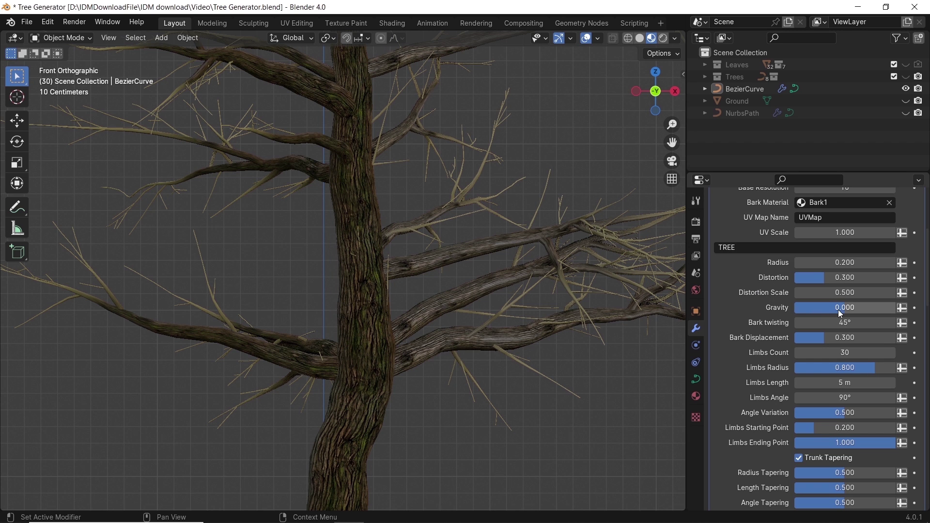
Test Gravity at about -2.275 and 1.611 while viewing the whole tree, and settle on 1
drag(829, 308, 804, 307)
drag(672, 125, 672, 167)
shift+middle_drag(516, 196, 521, 278)
drag(672, 124, 672, 145)
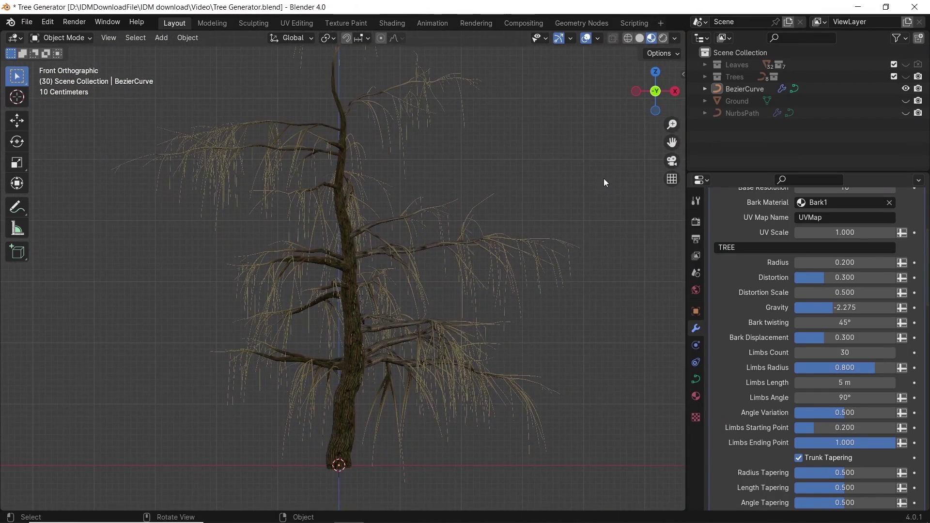
drag(823, 308, 866, 307)
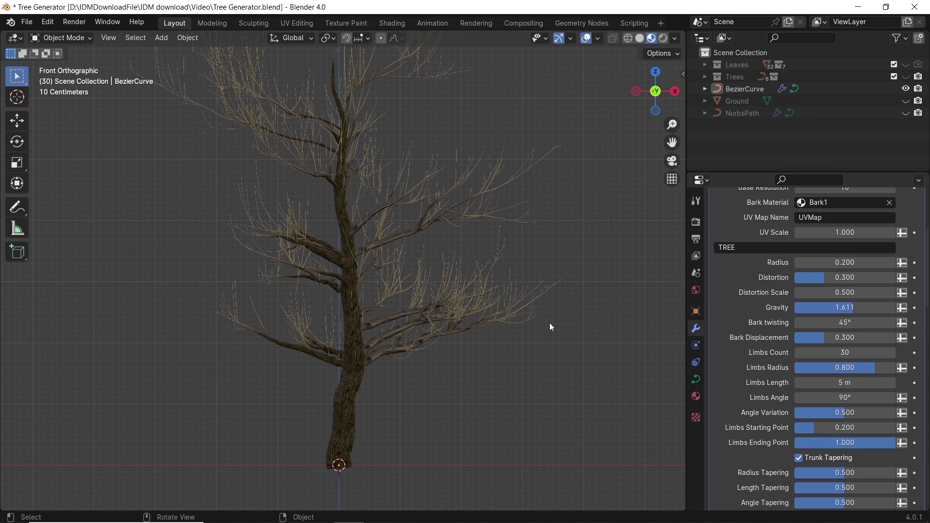
click(836, 309)
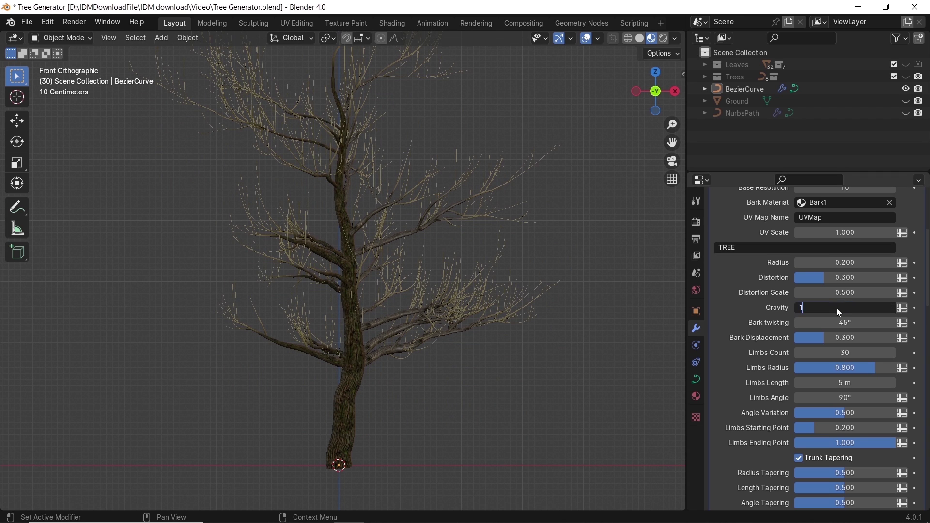
text(1)
key(Return)
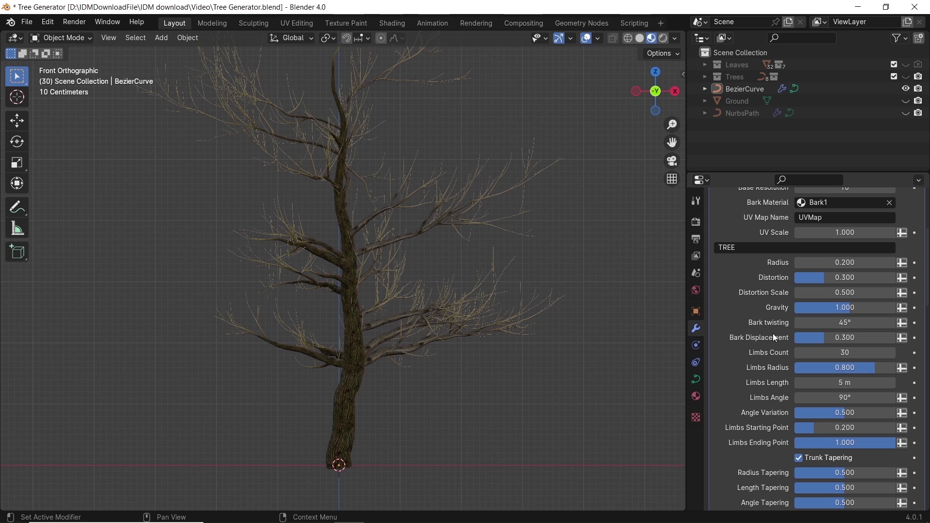
Increase the trunk's Bark Displacement to about 0.452
drag(821, 338, 808, 338)
drag(808, 338, 812, 338)
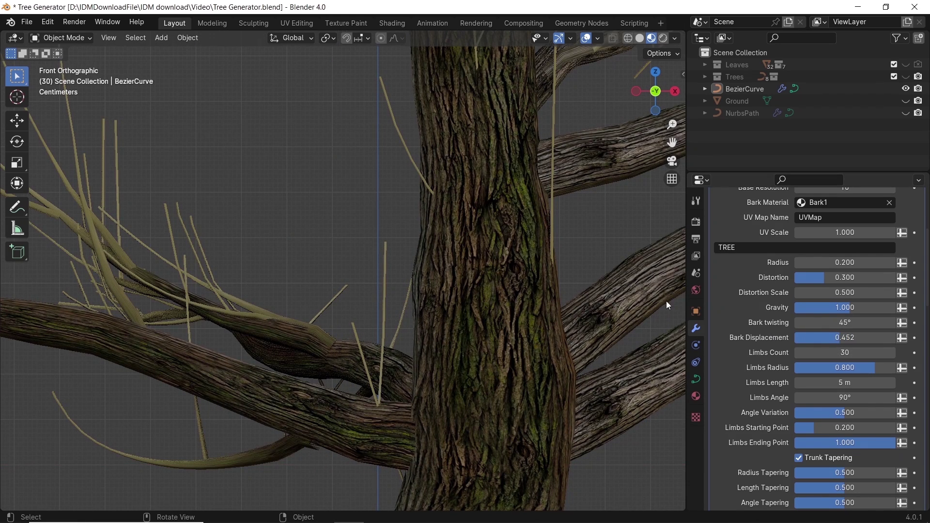
Try a lower Radius Tapering and undo it, and toggle Trim Branches on and back off
scroll(741, 337, down, 5)
drag(867, 352, 826, 352)
key(ctrl+z)
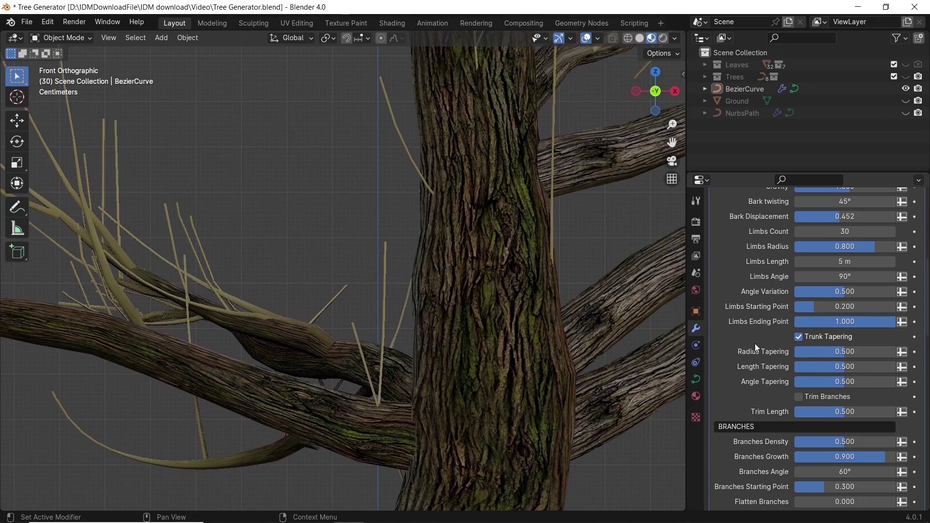
click(798, 397)
click(800, 398)
Try a Branches Density of 0 and undo the branch changes
drag(671, 124, 672, 155)
scroll(754, 335, down, 6)
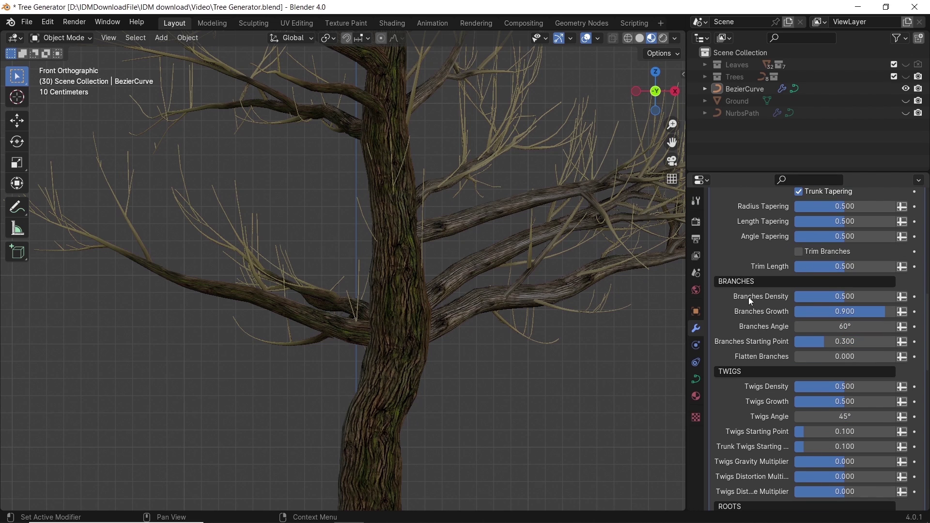
drag(845, 296, 751, 309)
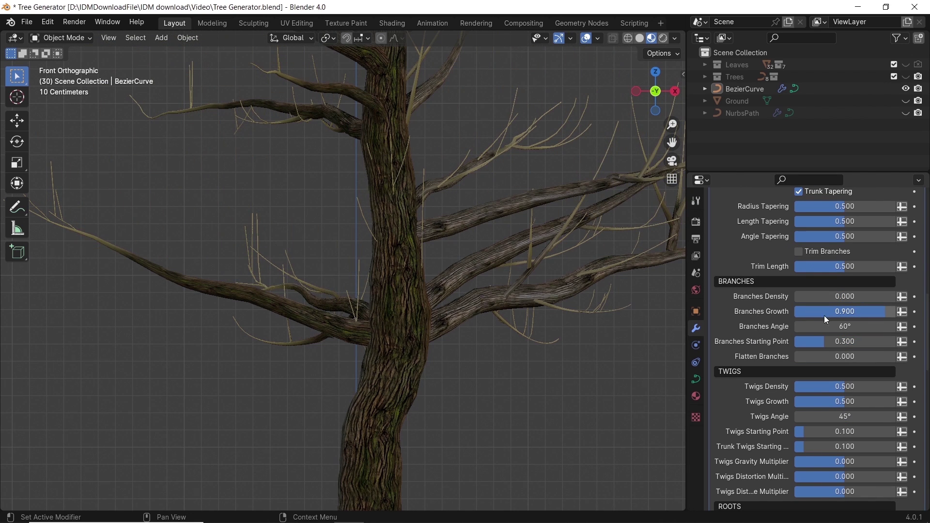
mouse_move(859, 315)
mouse_down()
mouse_move(806, 315)
mouse_move(859, 296)
mouse_up()
key(ctrl+z)
key(ctrl+z)
key(ctrl+z)
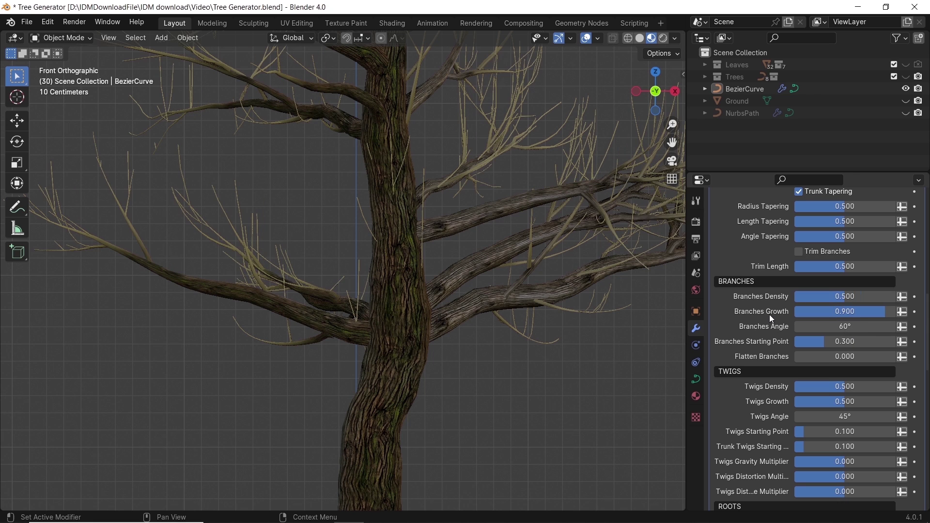
Lower Branches Growth to about 0.587 and examine the limbs from another angle
mouse_move(840, 313)
mouse_down()
mouse_move(757, 313)
mouse_move(823, 312)
mouse_up()
middle_drag(348, 271, 478, 322)
mouse_move(858, 311)
mouse_down()
mouse_move(831, 311)
mouse_move(853, 311)
mouse_up()
Split off an area beneath the 3D viewport and turn it into a Timeline
drag(680, 507, 674, 396)
click(17, 406)
click(165, 301)
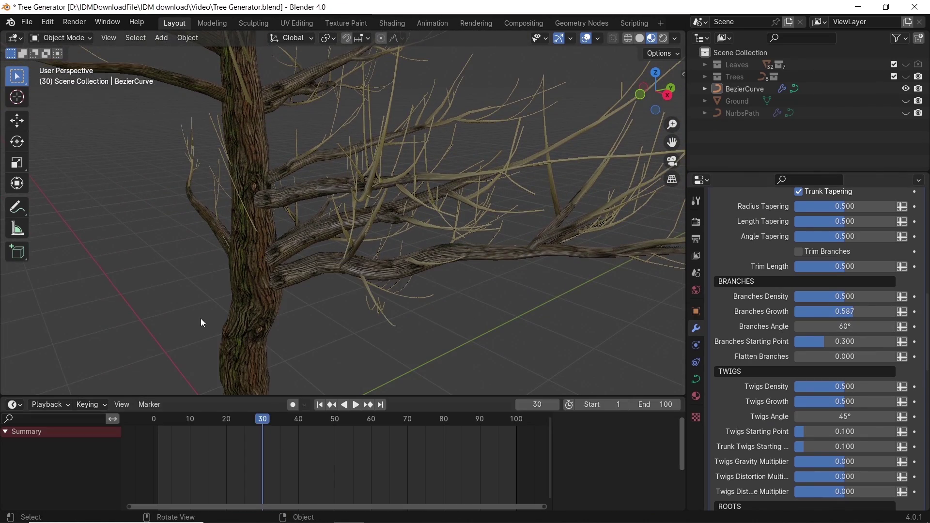
At frame 1, set Branches Growth to 0 and insert a keyframe on it
click(316, 406)
drag(829, 314, 770, 314)
key(i)
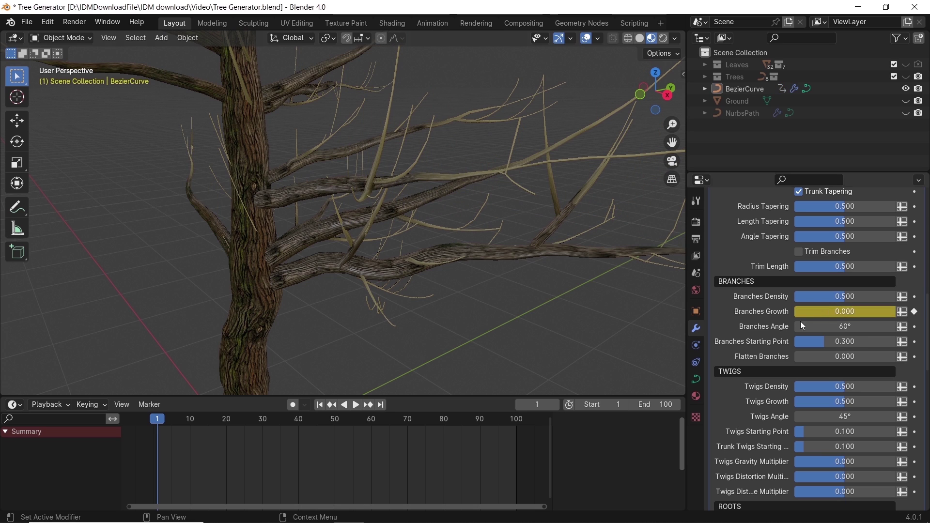
At frame 31, set Branches Growth to 1 and insert a second keyframe
drag(166, 419, 264, 424)
click(853, 313)
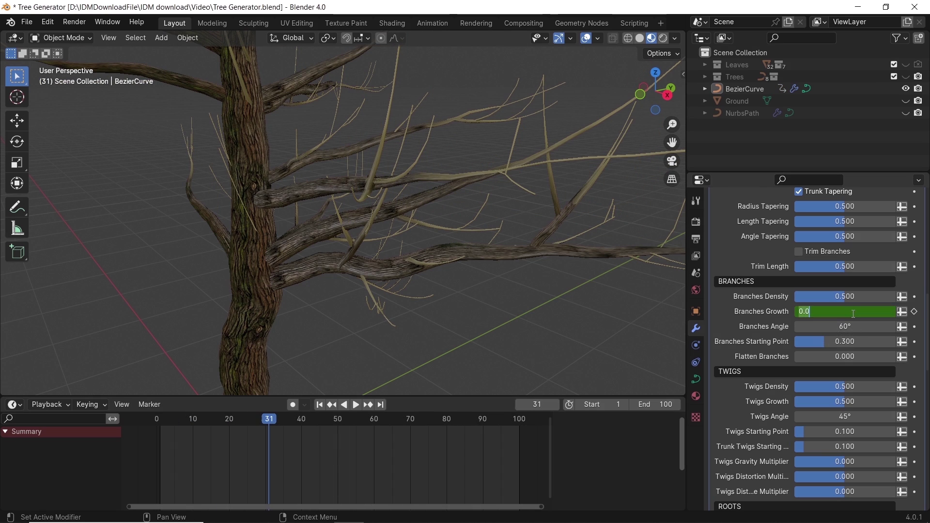
text(1)
key(Return)
key(i)
Play the branch growth animation twice from the first frame and stop playback
click(320, 405)
key(space)
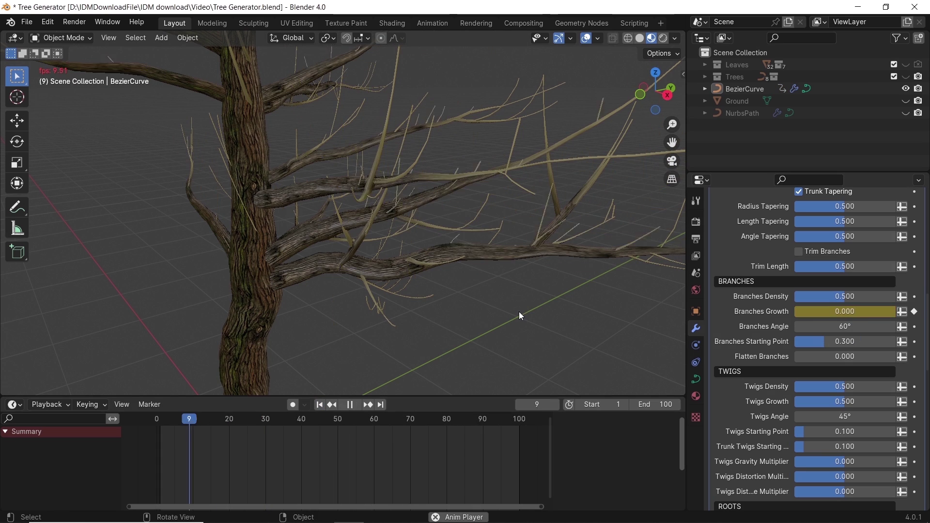
key(space)
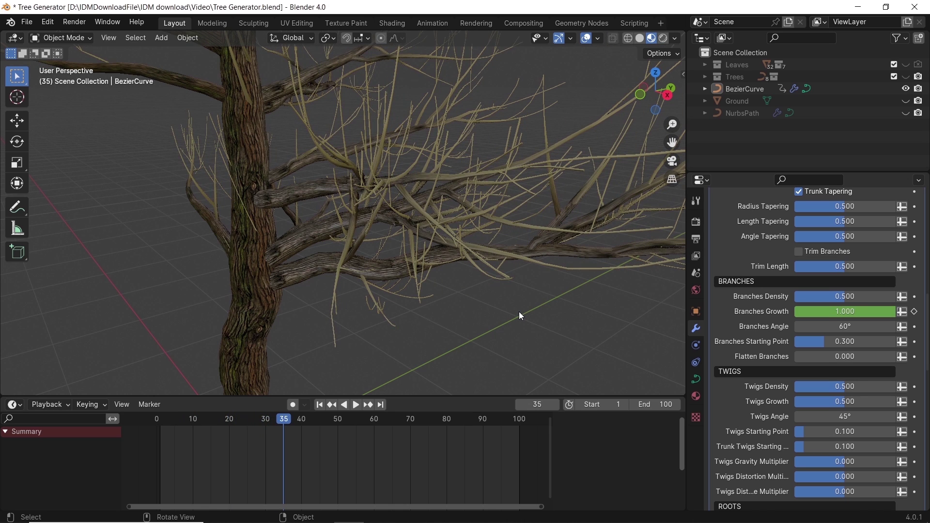
click(319, 405)
key(space)
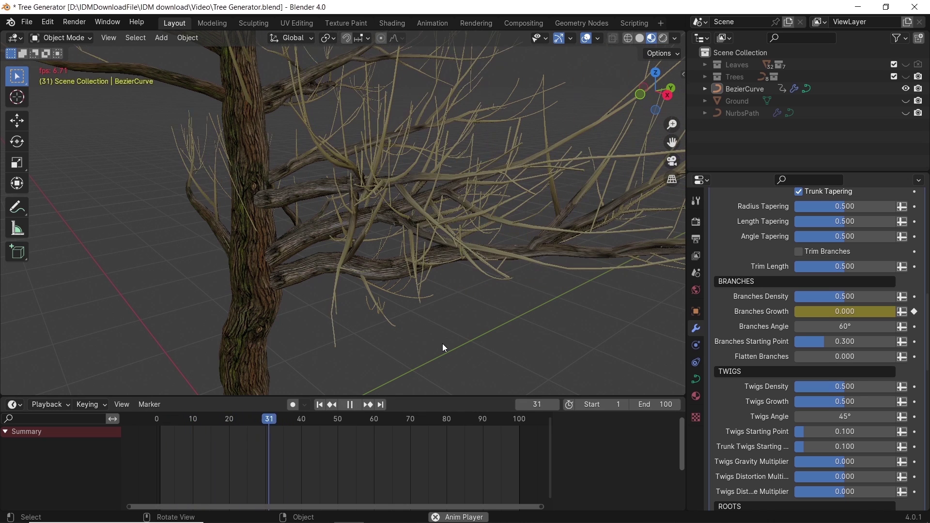
key(space)
Set Twigs Density to about 0.666, Twigs Growth to about 0.429 and Twigs Gravity Multiplier to about -2.275
mouse_move(805, 386)
mouse_down()
mouse_move(786, 386)
mouse_move(821, 387)
mouse_up()
drag(844, 401, 750, 381)
scroll(754, 399, down, 3)
scroll(745, 336, down, 5)
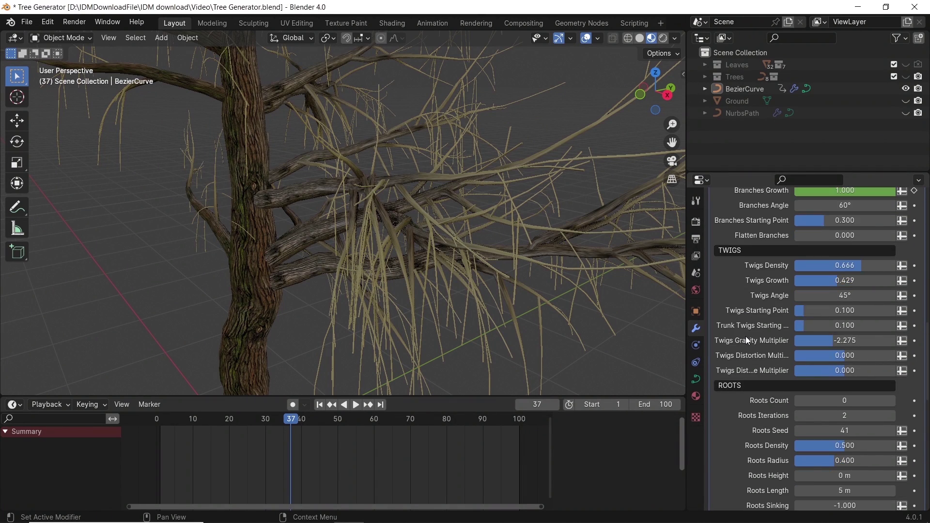
Set Roots Count to 3, Roots Density to about 0.604 and Roots Length to about 3.67 m
shift+middle_drag(297, 327, 386, 199)
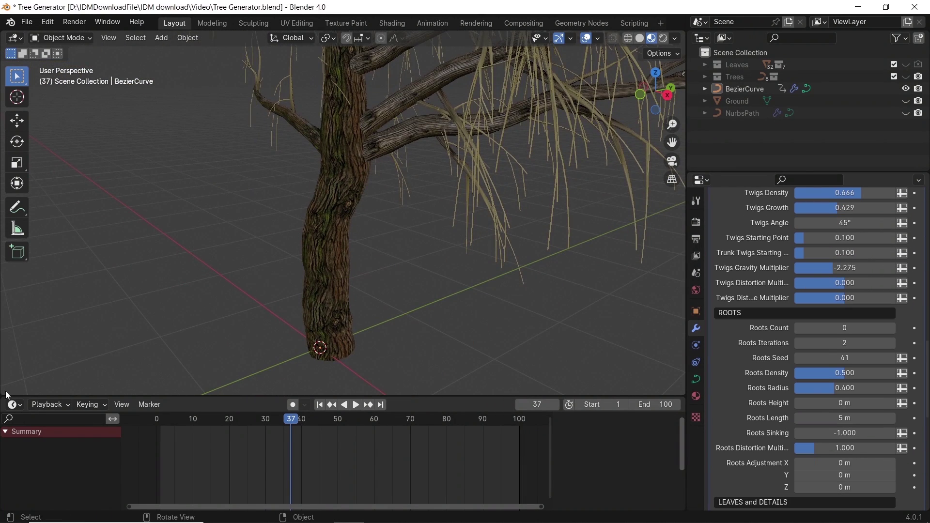
click(892, 328)
click(891, 328)
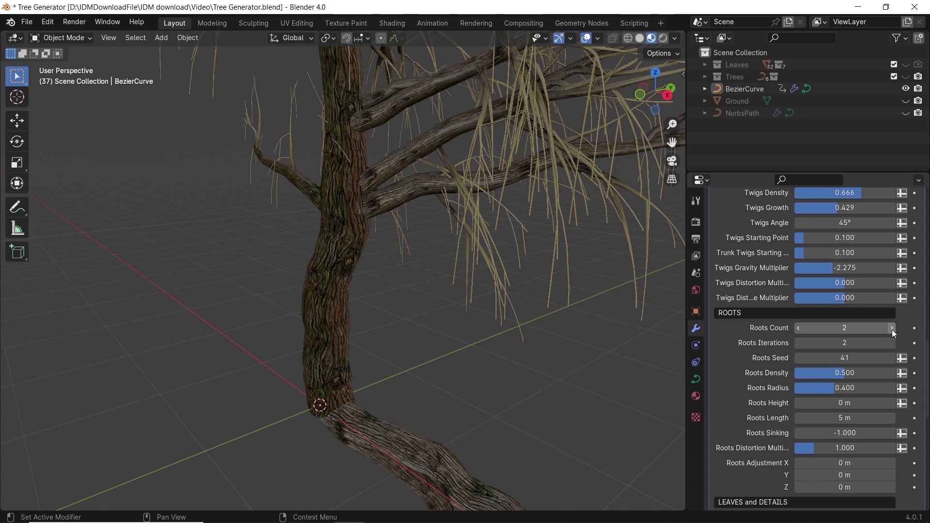
click(891, 329)
middle_drag(371, 430, 388, 364)
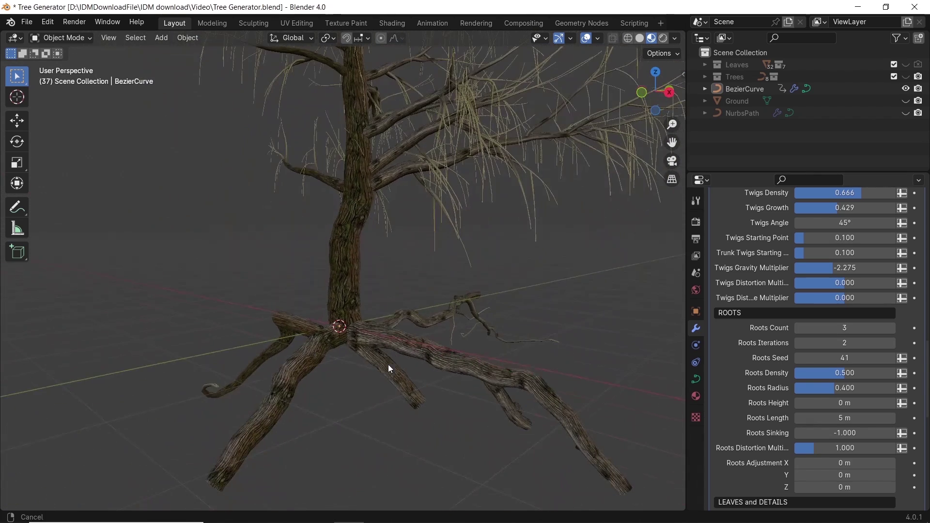
drag(824, 373, 855, 373)
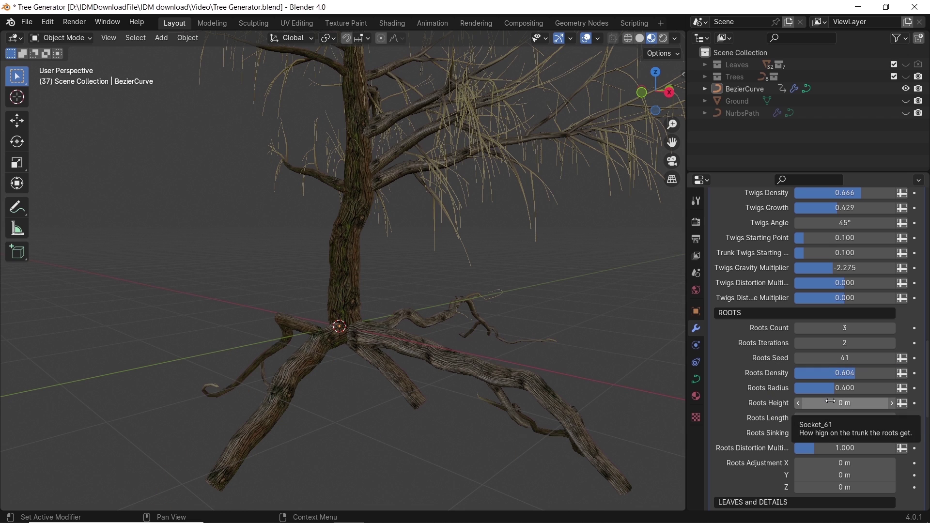
drag(823, 418, 792, 418)
Enable Leaves in the leaves and details settings of the tree and inspect the foliage
scroll(768, 342, down, 5)
scroll(776, 342, down, 5)
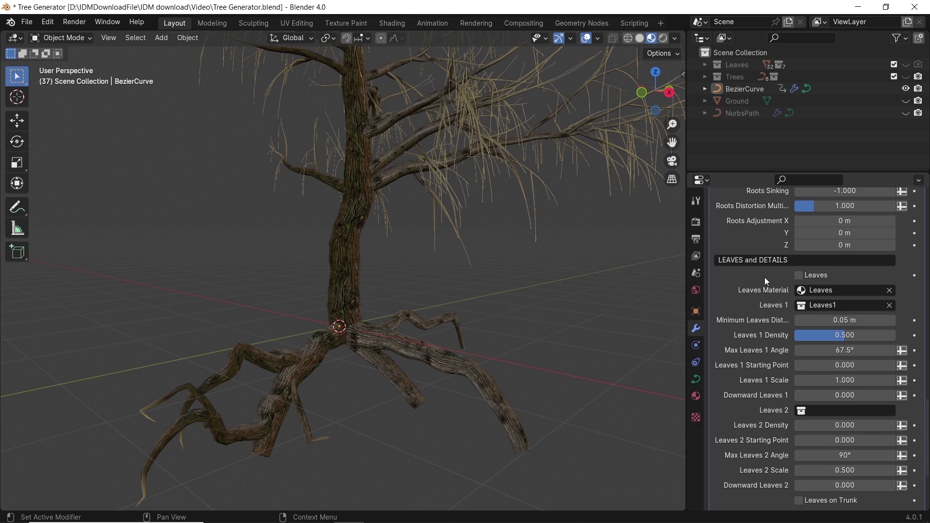
scroll(403, 277, up, 3)
click(799, 277)
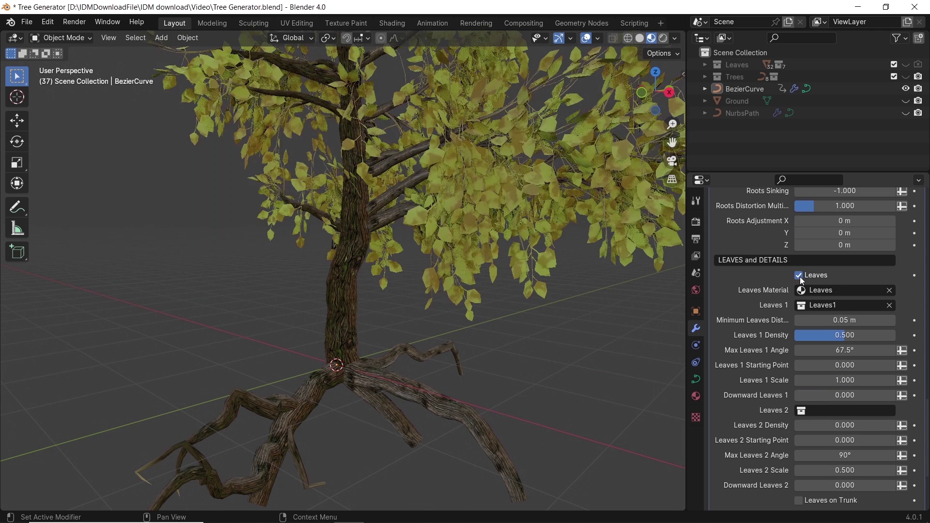
middle_drag(329, 300, 405, 193)
Set the tree's Gravity to about 1.024 and view the tree from another side
scroll(734, 301, up, 10)
mouse_move(845, 356)
mouse_down()
mouse_move(869, 356)
mouse_move(849, 357)
mouse_up()
middle_drag(395, 291, 511, 343)
scroll(513, 341, up, 4)
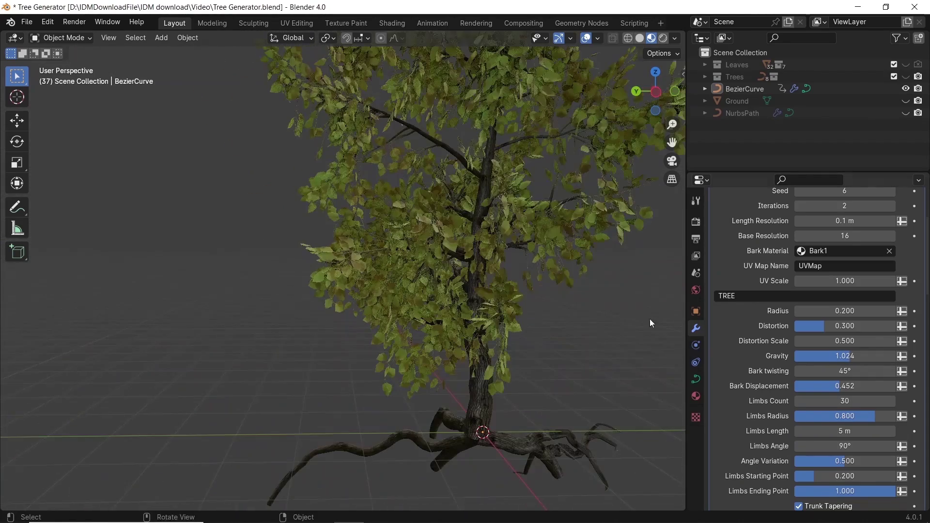
Raise Leaves 1 Density to 1.000 and widen the properties area so the parameter names are readable
scroll(765, 365, down, 20)
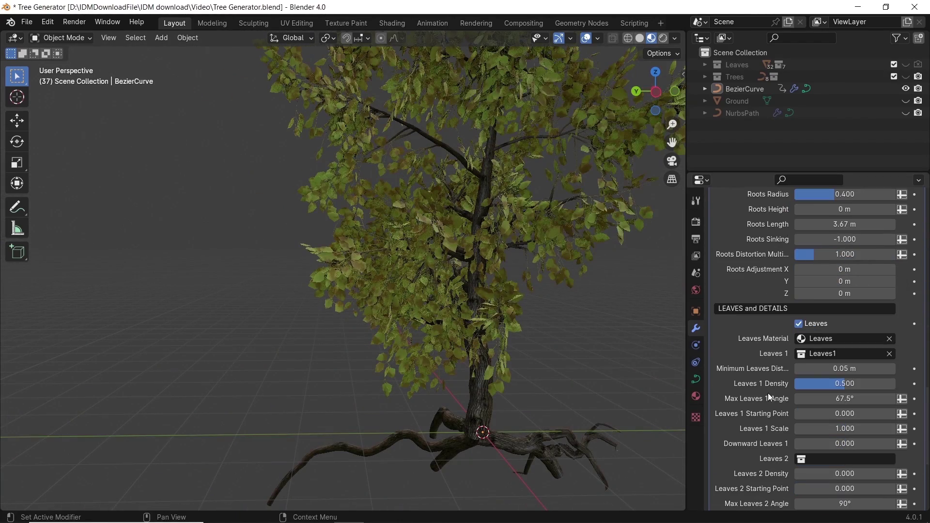
drag(847, 384, 897, 384)
drag(687, 368, 653, 365)
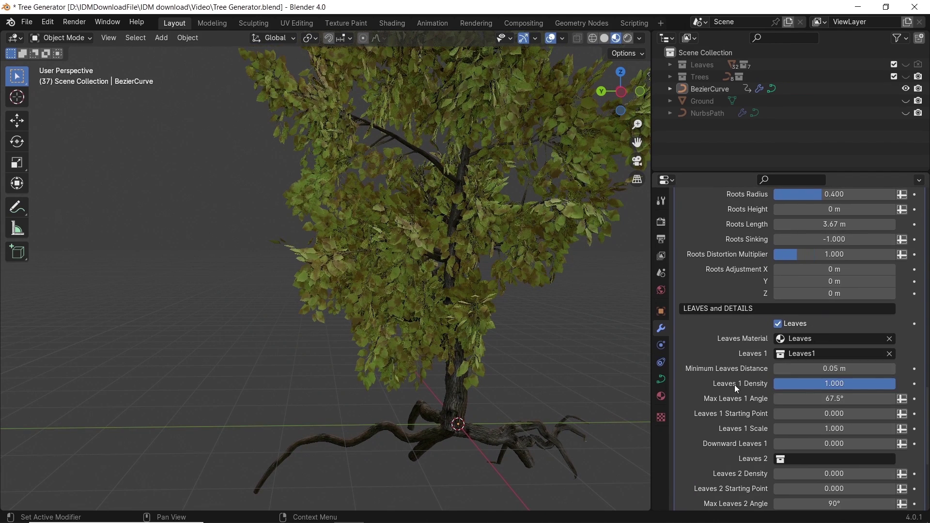
Try a lower Leaves 1 Scale and undo the change
scroll(736, 387, down, 3)
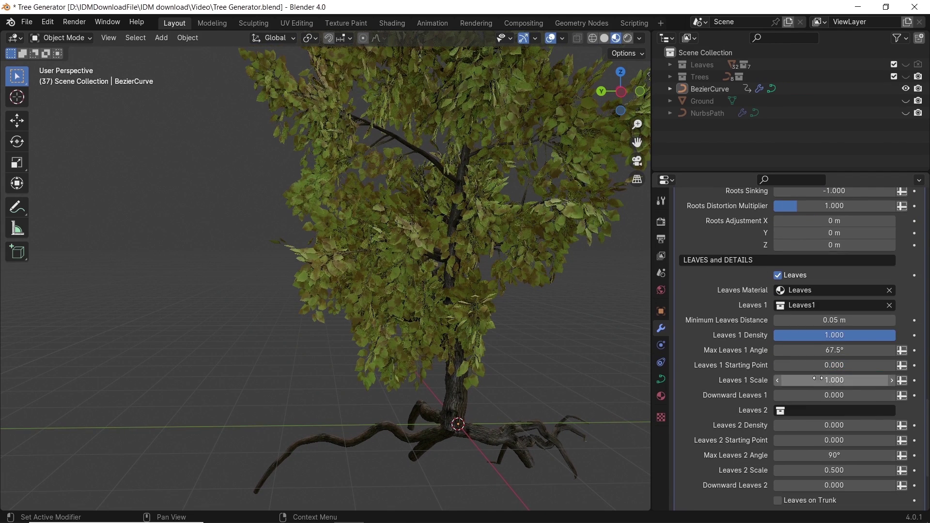
drag(823, 380, 773, 381)
key(ctrl+z)
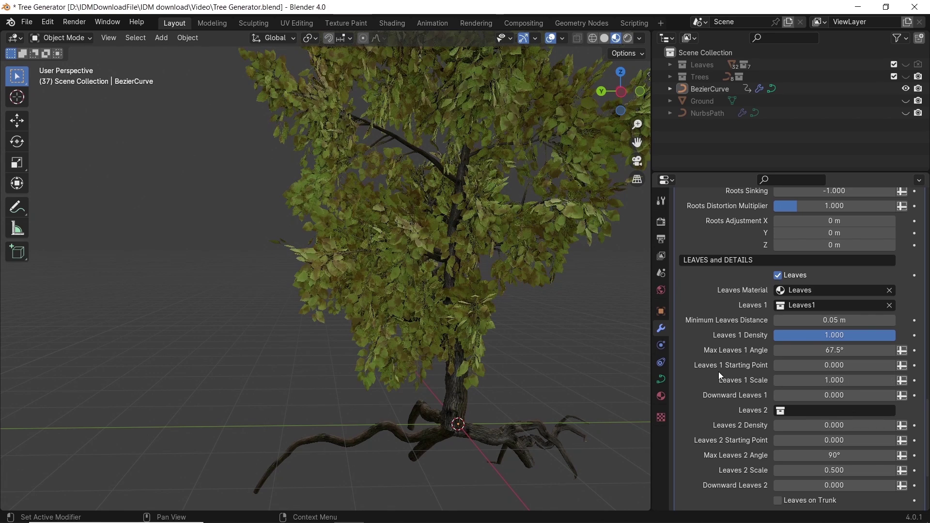
Assign the Leaves2 collection as Leaves 2, set Leaves 2 Density to about 0.478 and inspect the mixed foliage
click(811, 410)
click(806, 320)
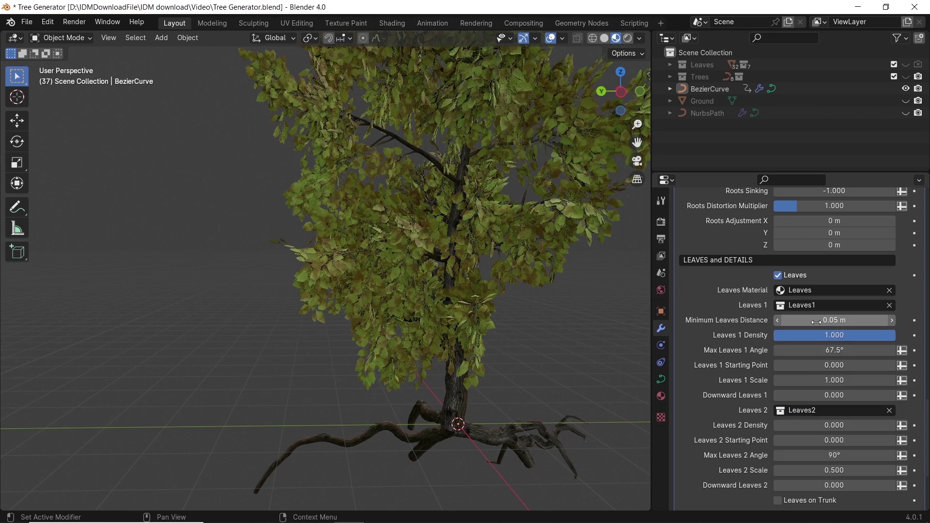
scroll(744, 408, down, 5)
drag(809, 304, 827, 321)
middle_drag(468, 277, 349, 264)
scroll(438, 315, up, 4)
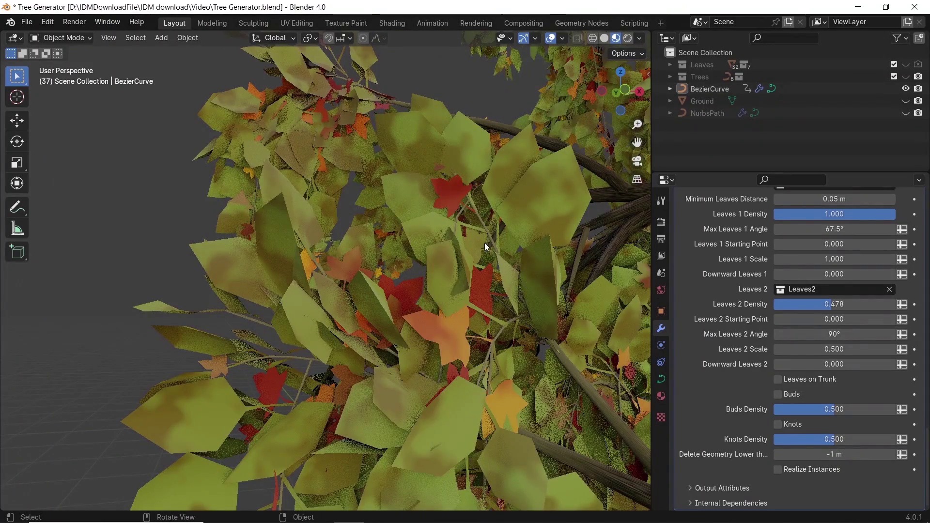
scroll(424, 285, down, 3)
scroll(424, 285, down, 6)
middle_drag(338, 253, 506, 245)
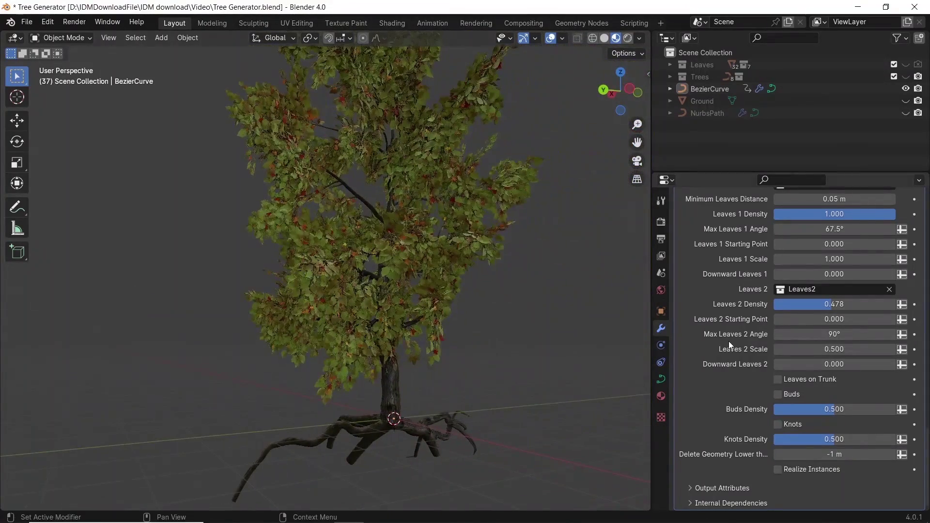
Enable Leaves on Trunk, Buds and Knots for the tree, inspecting the trunk and branches up close
scroll(470, 211, up, 6)
middle_drag(419, 274, 455, 291)
click(778, 394)
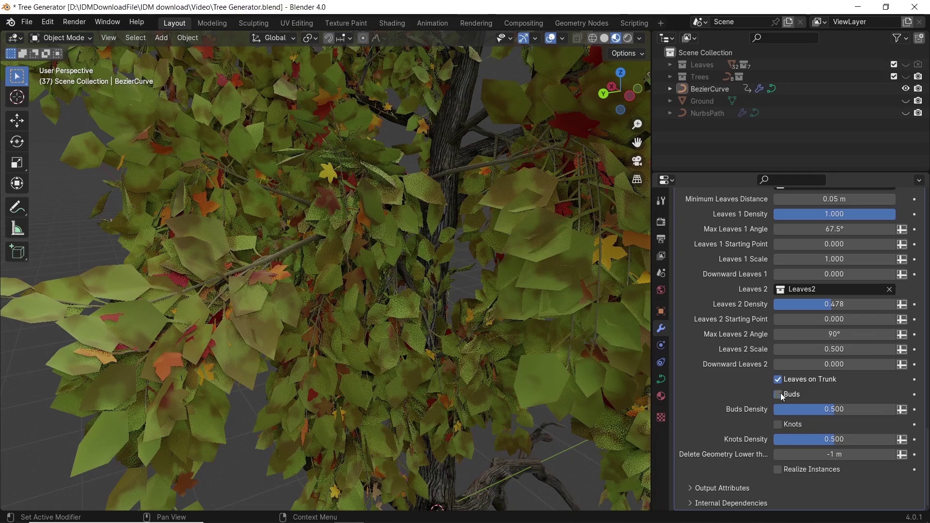
scroll(471, 207, up, 4)
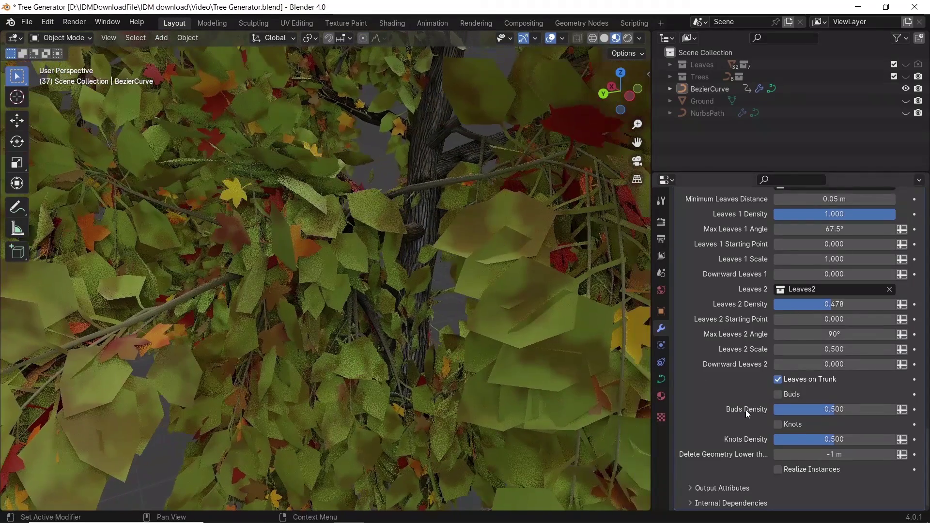
click(777, 394)
middle_drag(466, 197, 552, 357)
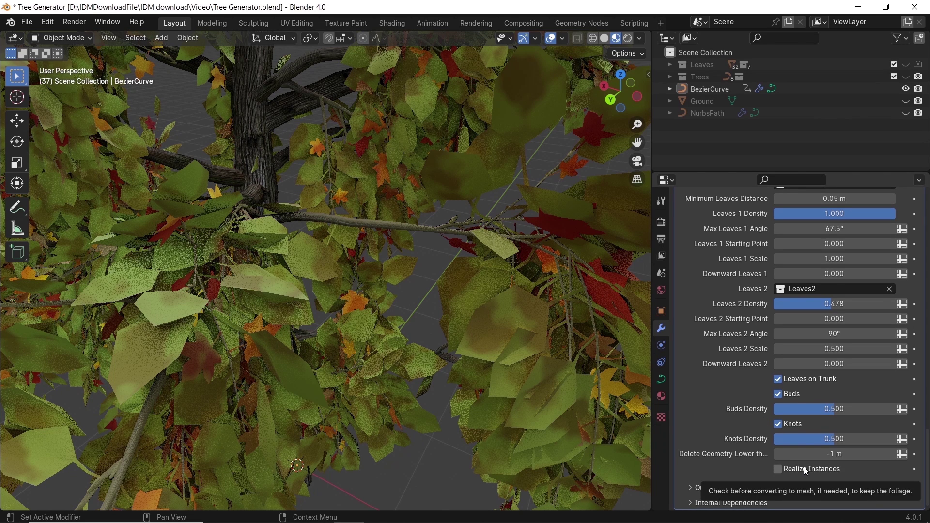
Expand Internal Dependencies and look through the modifier's parameters and the whole tree
click(731, 503)
scroll(737, 459, down, 4)
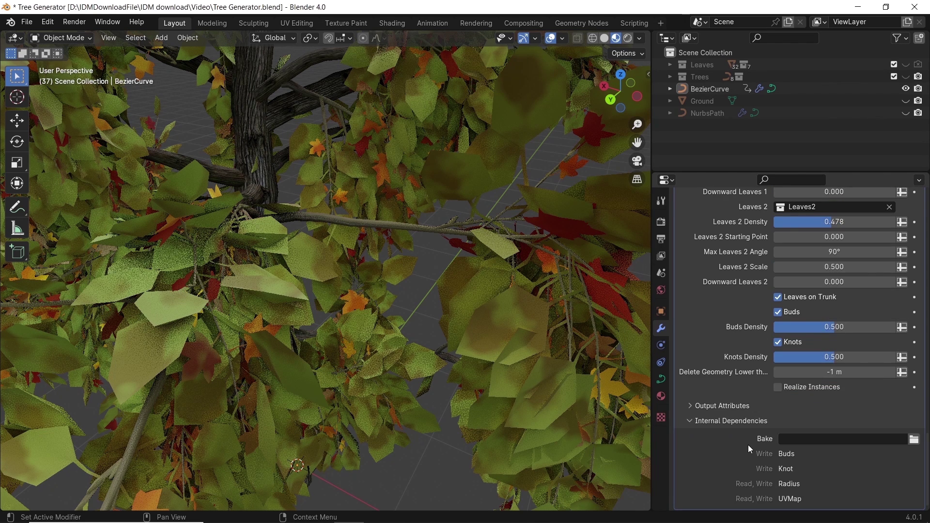
scroll(749, 448, up, 15)
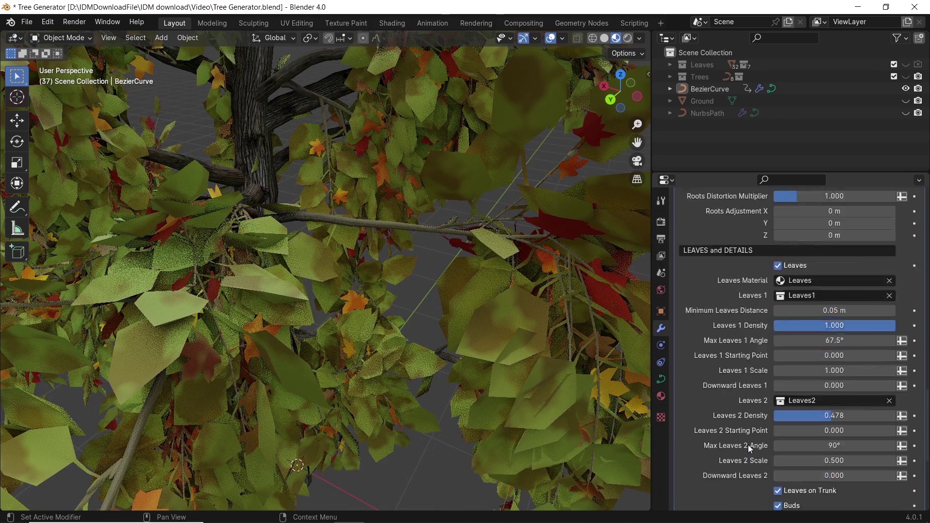
scroll(377, 257, down, 6)
middle_drag(377, 266, 469, 248)
scroll(305, 287, down, 6)
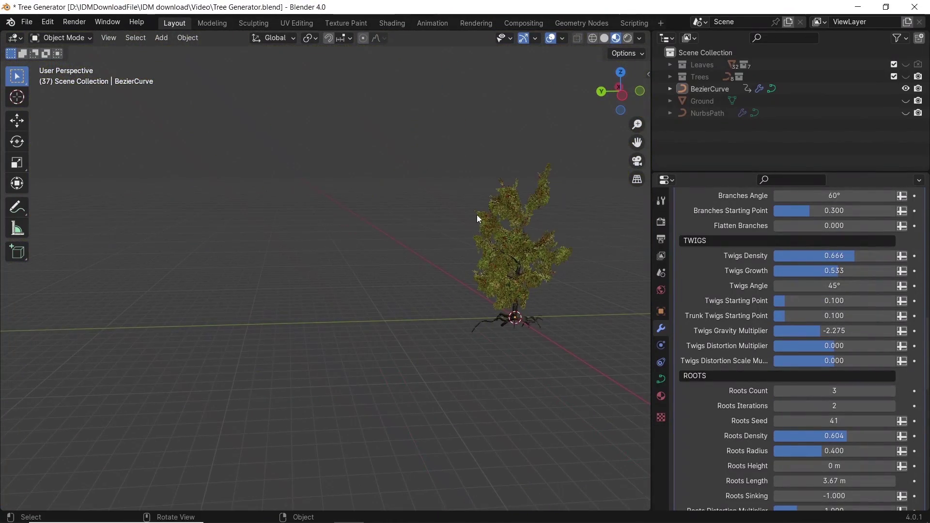
Switch to the Geometry Nodes workspace, hide the node editor's sidebar and enlarge the 3D viewport beside it
click(570, 25)
drag(11, 124, 41, 102)
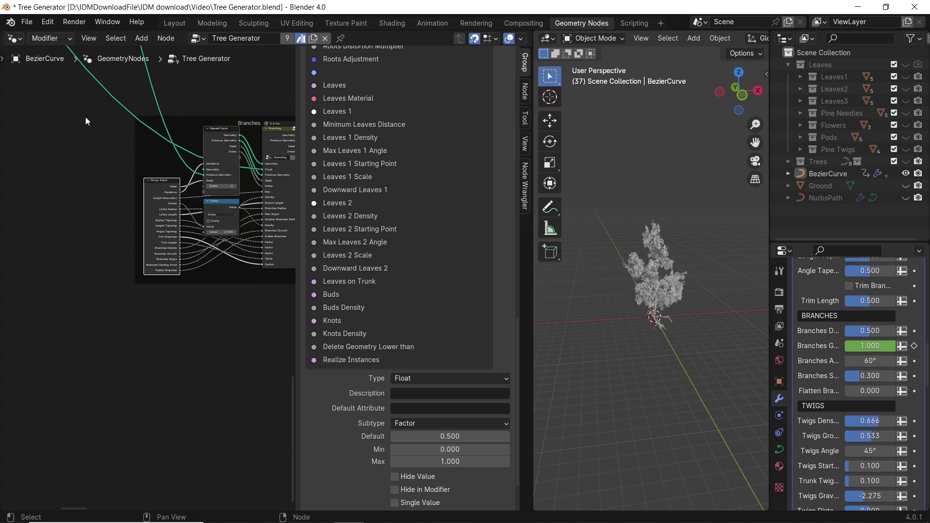
key(n)
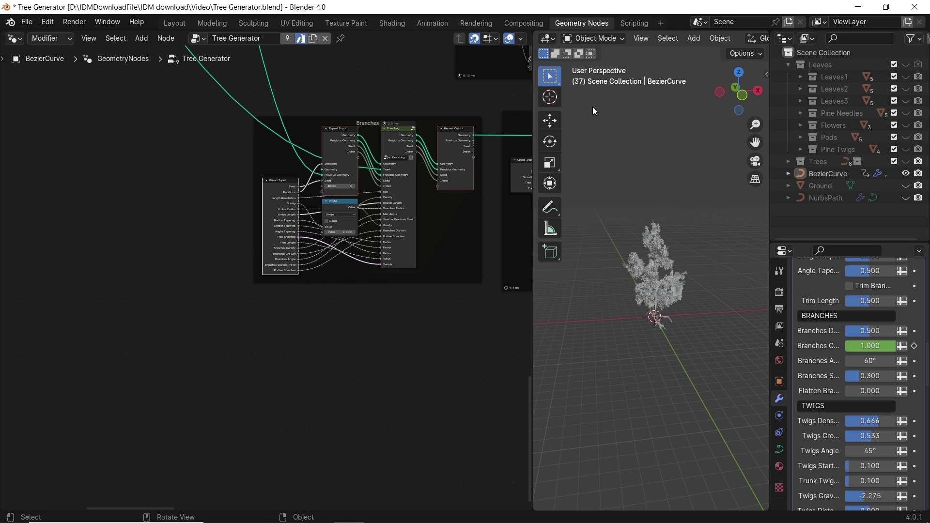
drag(565, 80, 544, 82)
drag(533, 160, 419, 213)
middle_drag(516, 265, 544, 311)
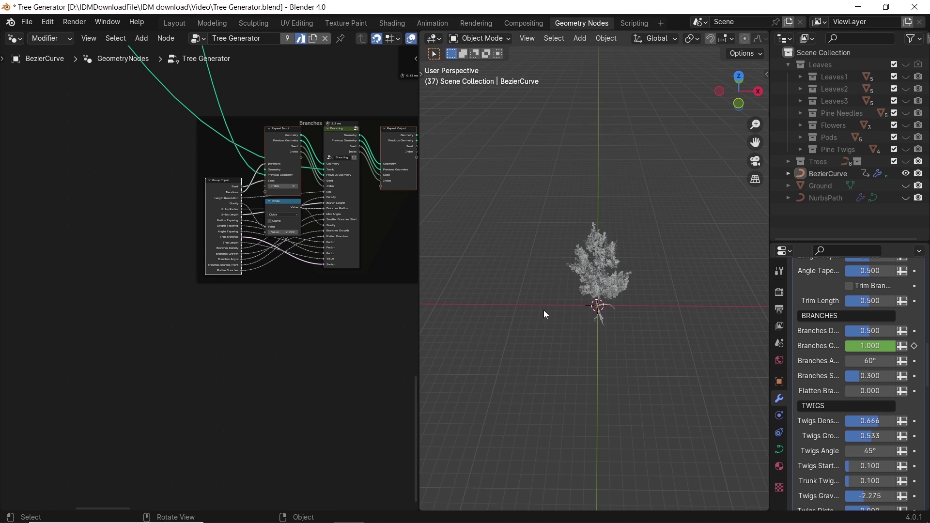
Add a plane at the tree's base, scale it up about 10.5 times and apply its scale
key(shift+a)
click(610, 35)
key(s)
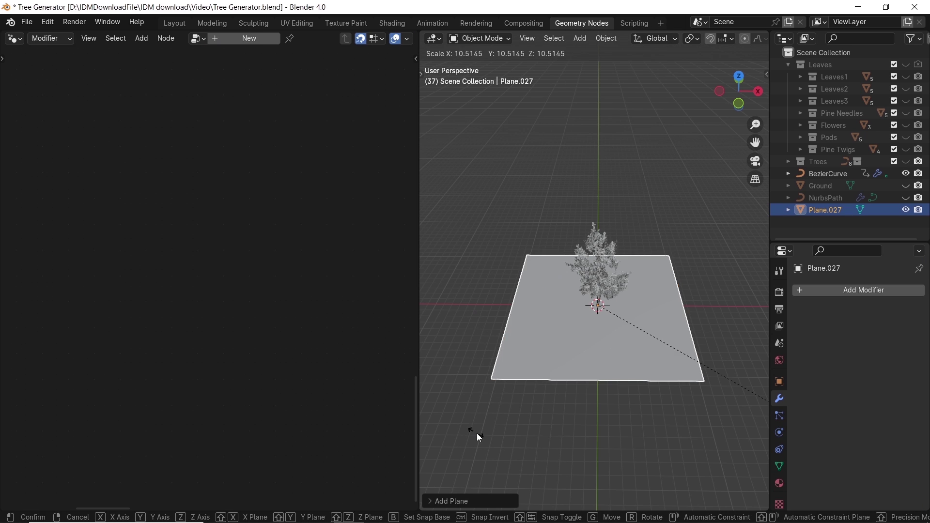
click(477, 433)
key(ctrl+a)
click(559, 352)
Move the plane along the X axis until it lies beside the tree
key(g)
key(x)
click(480, 354)
middle_drag(481, 354, 569, 370)
Create a new geometry node tree on the plane, pin it and frame all its nodes
click(248, 38)
click(331, 39)
click(88, 38)
click(123, 124)
Insert a Distribute Points on Faces node between Group Input and Group Output
key(shift+a)
text(dist)
key(Return)
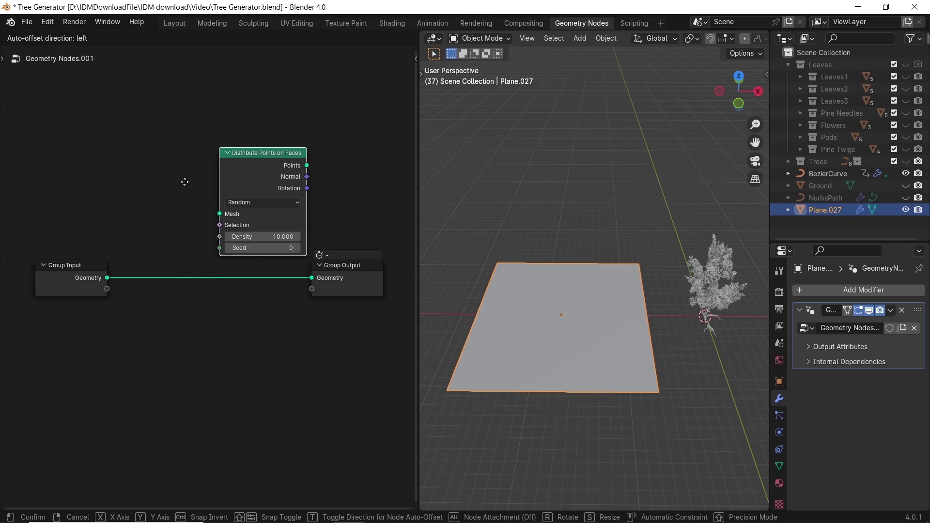
click(115, 282)
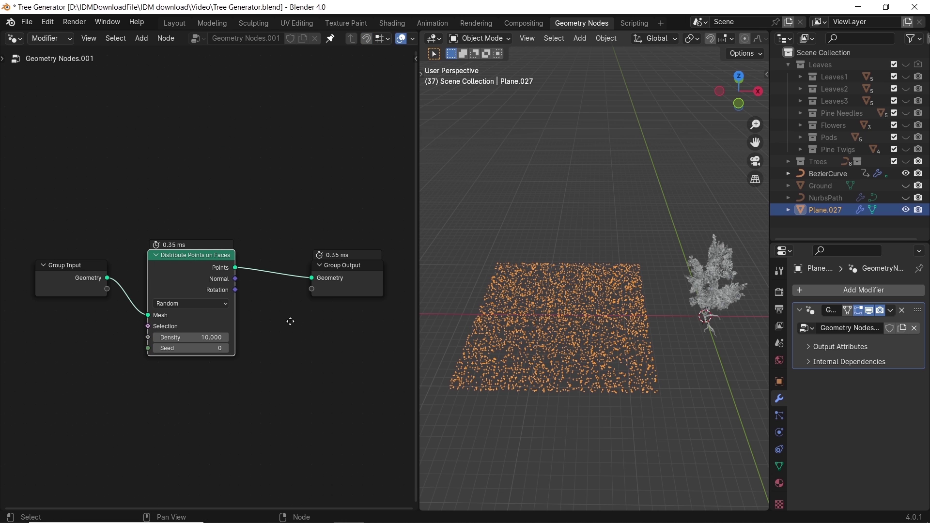
Insert a Join Geometry node before Group Output and connect the Group Input geometry to it alongside the points
middle_drag(290, 322, 245, 370)
drag(278, 310, 329, 317)
key(shift+a)
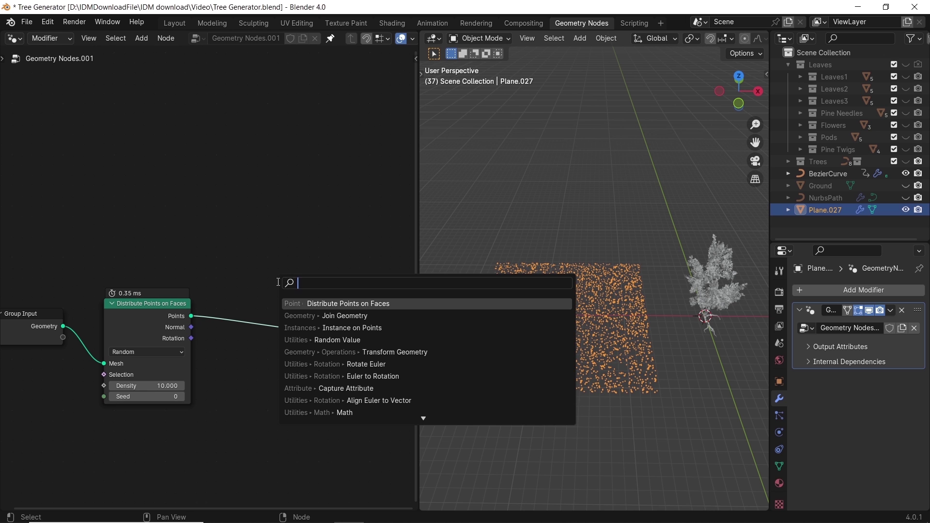
text(joi)
click(326, 315)
click(243, 291)
drag(243, 296, 261, 244)
middle_drag(112, 301, 232, 316)
drag(129, 274, 343, 285)
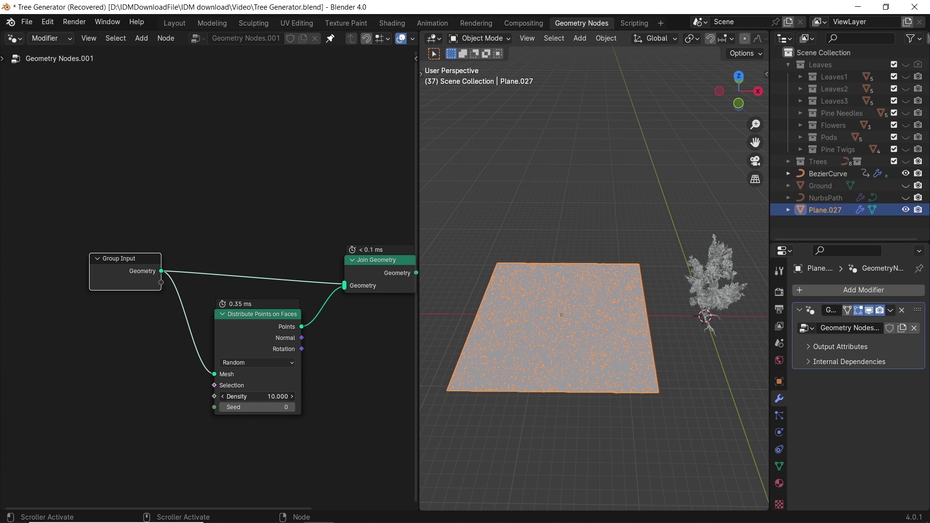
Set the point density to 0.5 with the direct Group Input to Join Geometry link cut, and reconnect that link
drag(257, 396, 237, 396)
ctrl+right_drag(287, 264, 254, 285)
drag(256, 396, 256, 396)
key(Return)
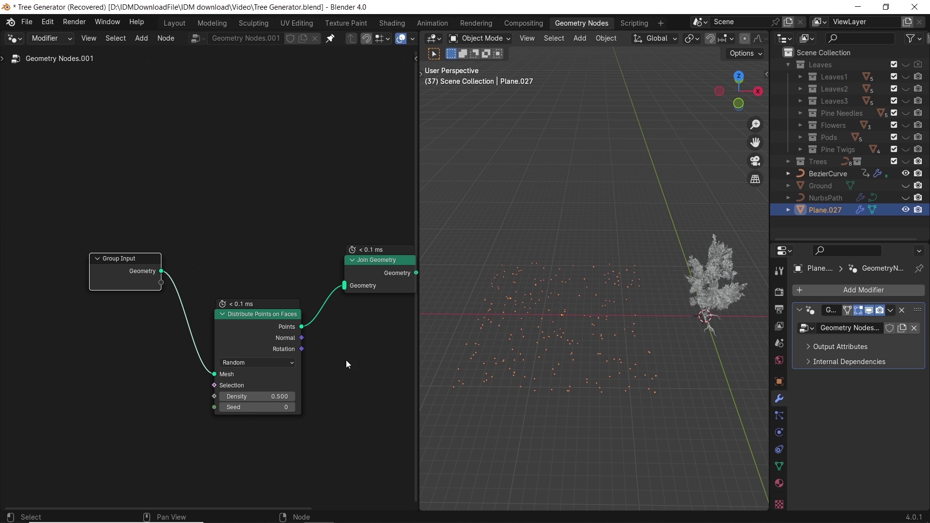
drag(156, 271, 345, 284)
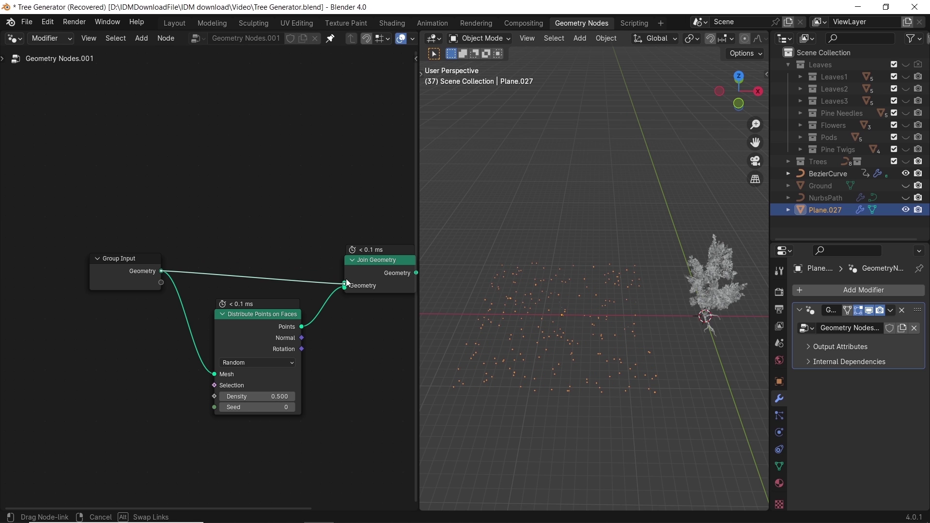
Insert an Instance on Points node between Distribute Points on Faces and Join Geometry
click(719, 306)
drag(237, 316, 207, 312)
key(shift+a)
click(295, 276)
click(348, 309)
click(286, 312)
middle_drag(290, 312, 397, 284)
Bring the BezierCurve tree into the node tree as an Object Info node and connect its Geometry to Instance
drag(261, 182, 129, 385)
drag(239, 306, 135, 303)
drag(814, 175, 237, 356)
drag(294, 399, 337, 329)
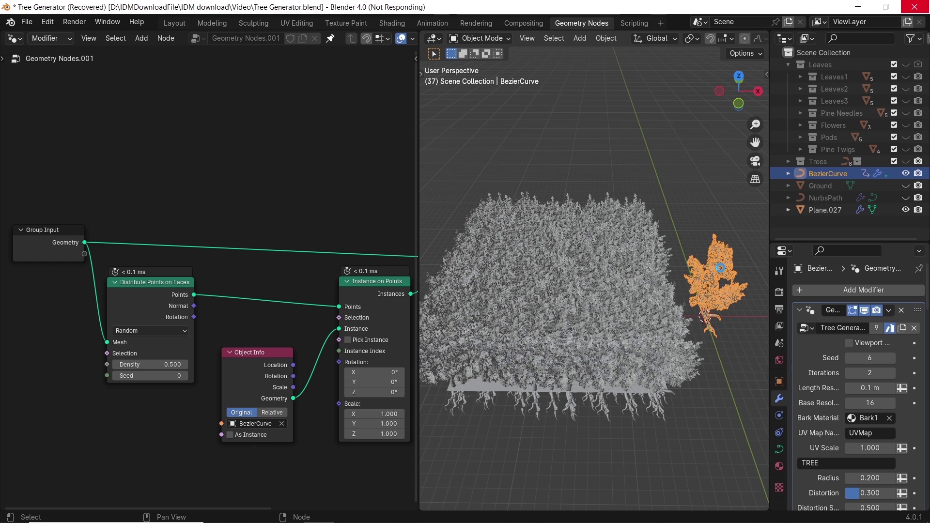
Enable Viewport Proxy on the BezierCurve tree and widen the properties area
click(850, 342)
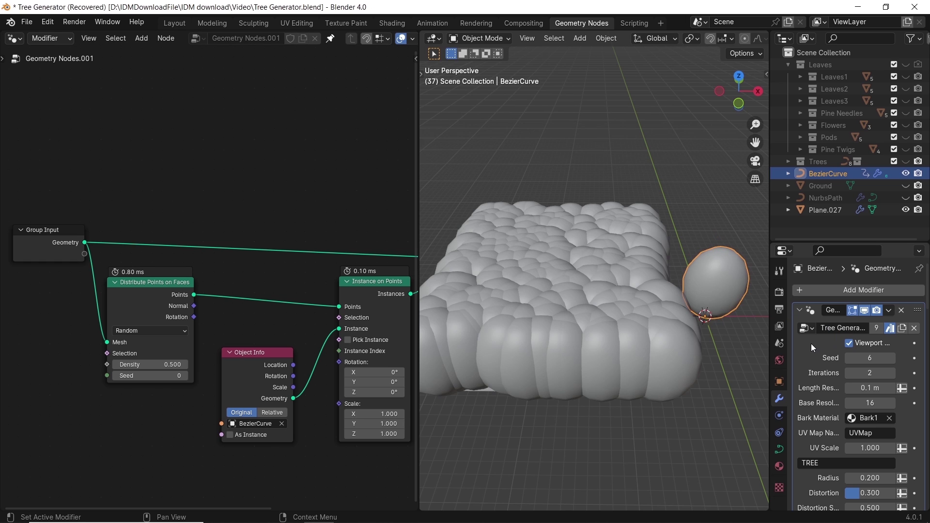
drag(769, 322, 729, 330)
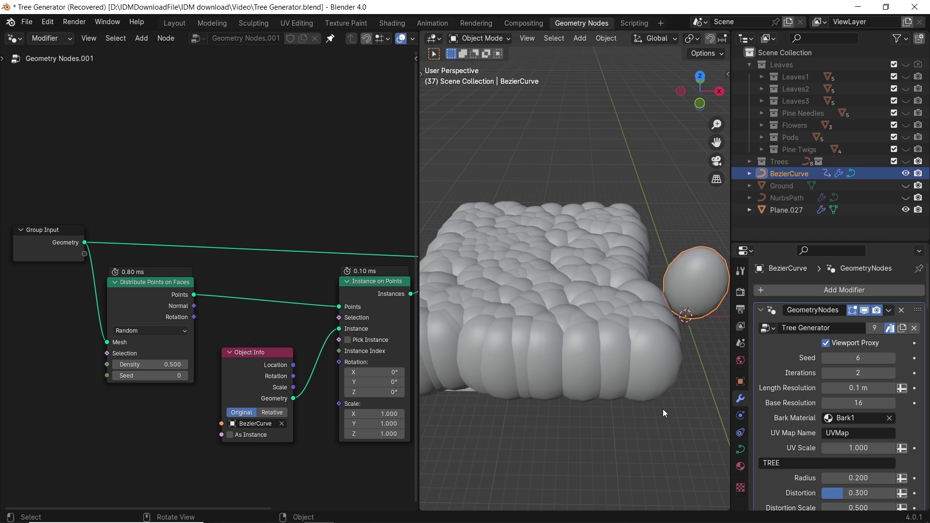
key(ctrl+z)
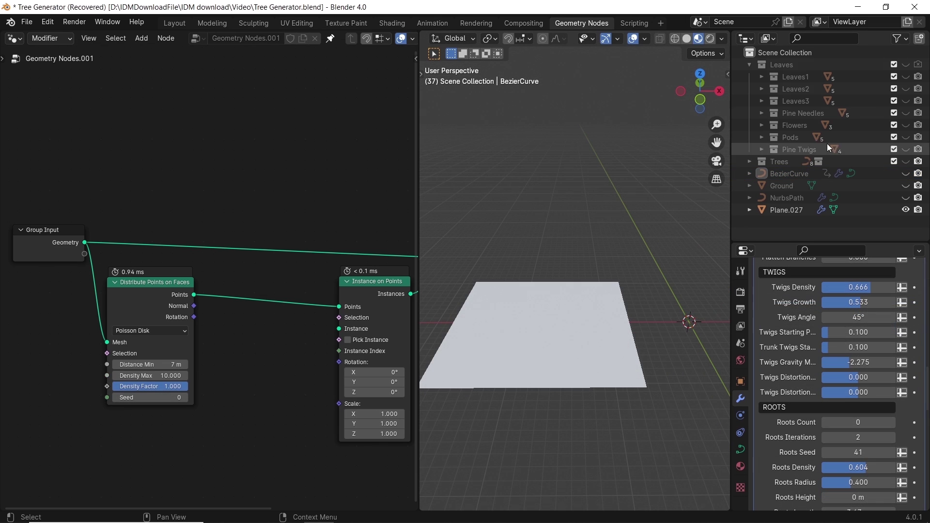
Bring the Trees collection into the node tree as a Collection Info node and connect its Instances to Instance on Points' Instance input
click(905, 161)
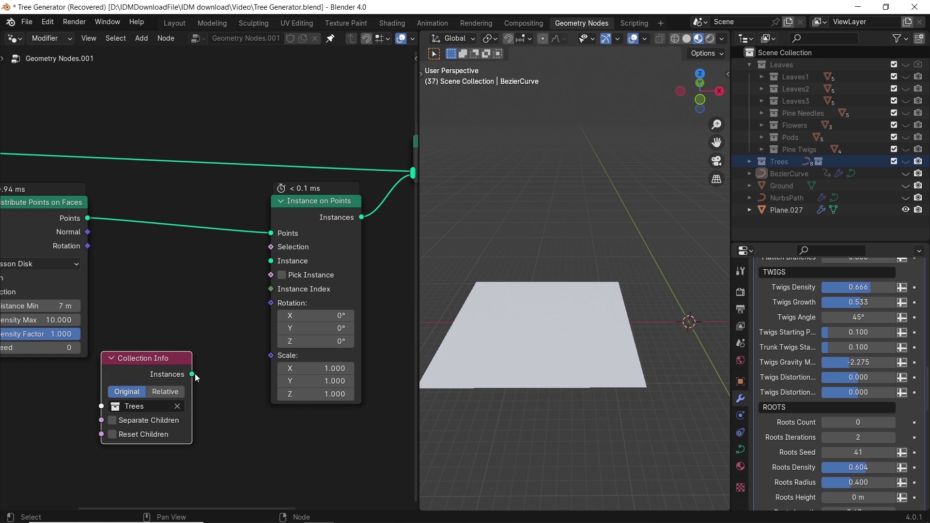
drag(193, 374, 265, 266)
drag(265, 266, 271, 261)
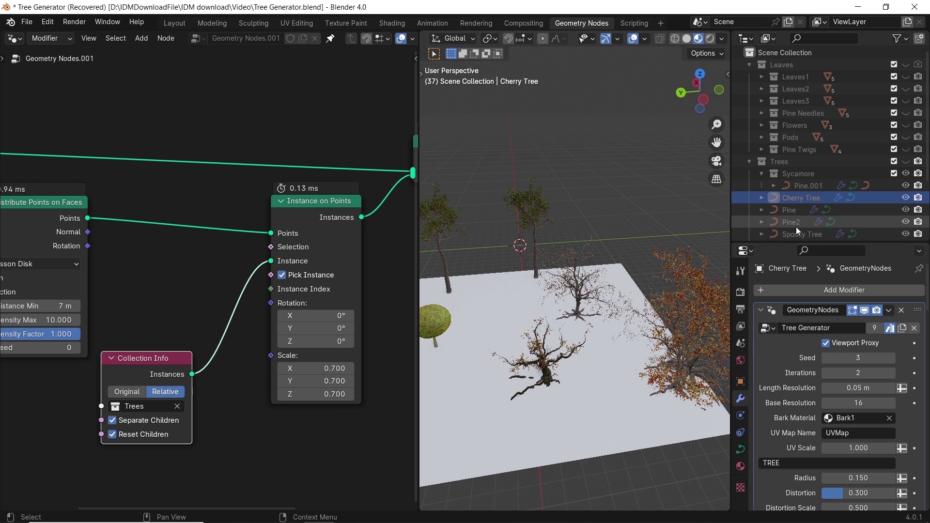
Enable Viewport Proxy on the Pine2 and Pine trees, and select the Spooky Tree
click(795, 224)
click(826, 343)
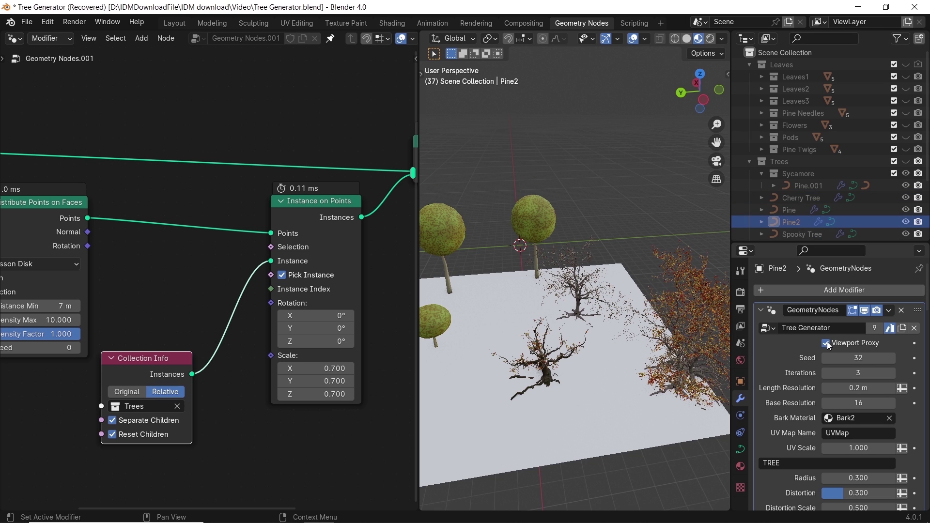
click(791, 210)
click(826, 342)
click(796, 234)
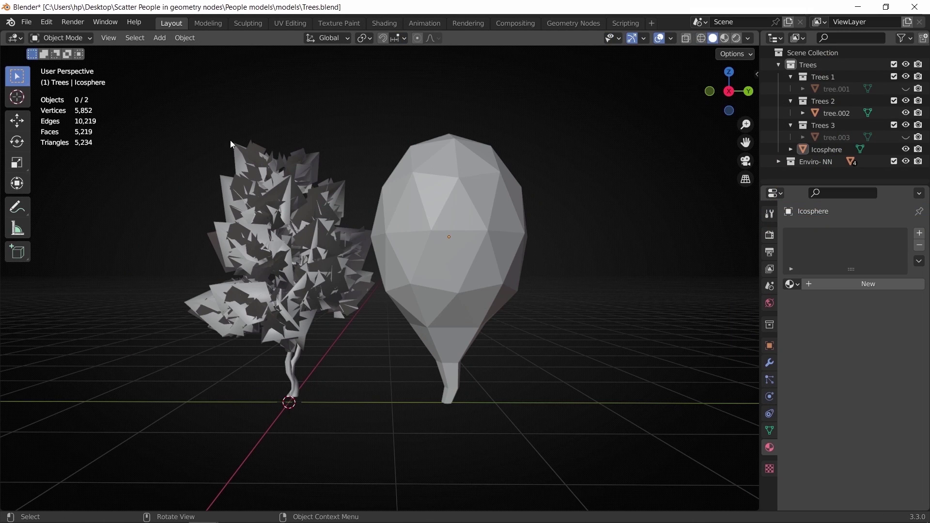
Switch to the Trees.blend scene and hide the detailed leafy tree beside the low-poly Icosphere
click(311, 203)
key(h)
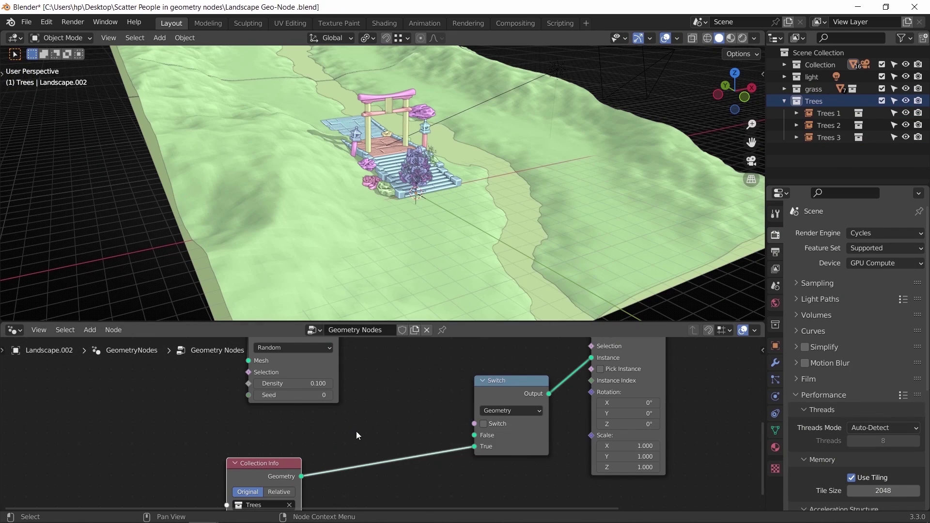
Switch to the Landscape Geo-Node scene, add a Convex Hull node fed by Collection Info's Geometry, and connect its output to the Switch's False input
key(shift+a)
click(379, 258)
text(hul)
key(Return)
click(391, 416)
drag(301, 476, 353, 428)
drag(428, 414, 474, 435)
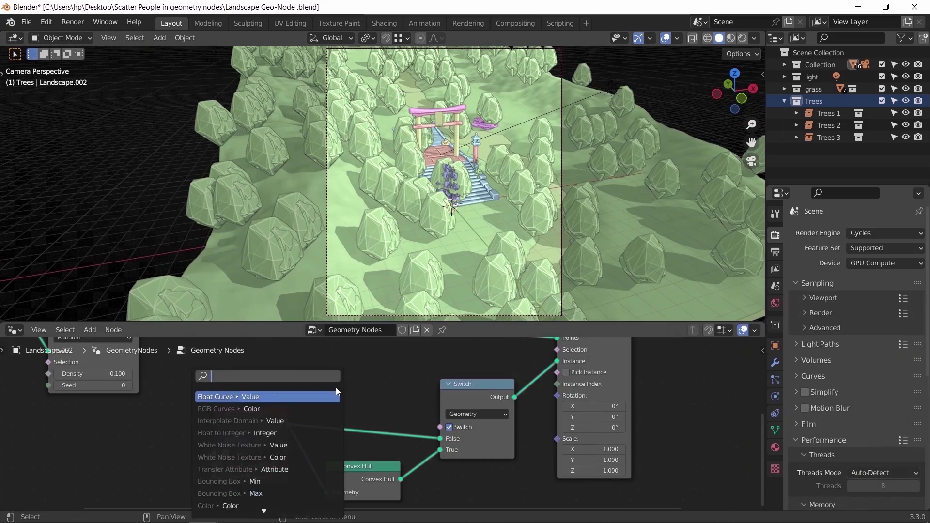
Add a node feeding the Switch node's Switch condition and render the landscape image
key(Return)
click(336, 386)
click(72, 22)
click(83, 34)
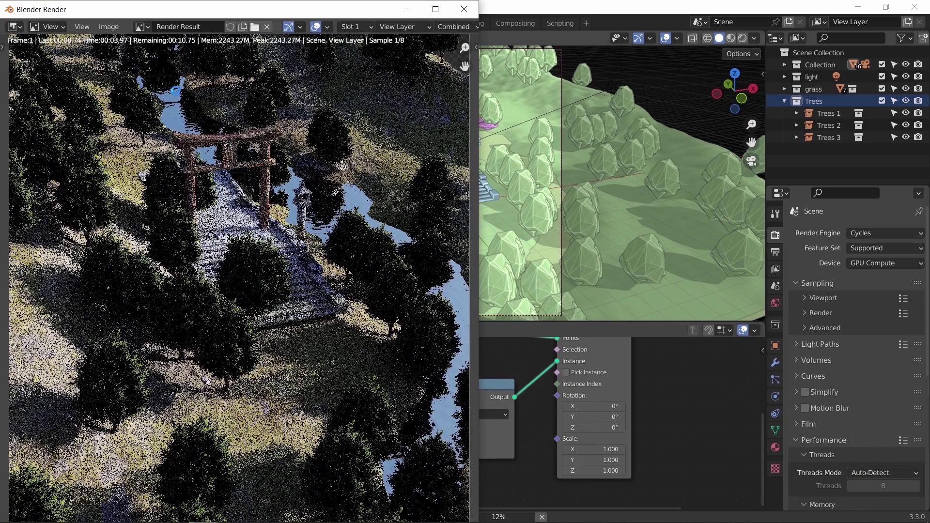